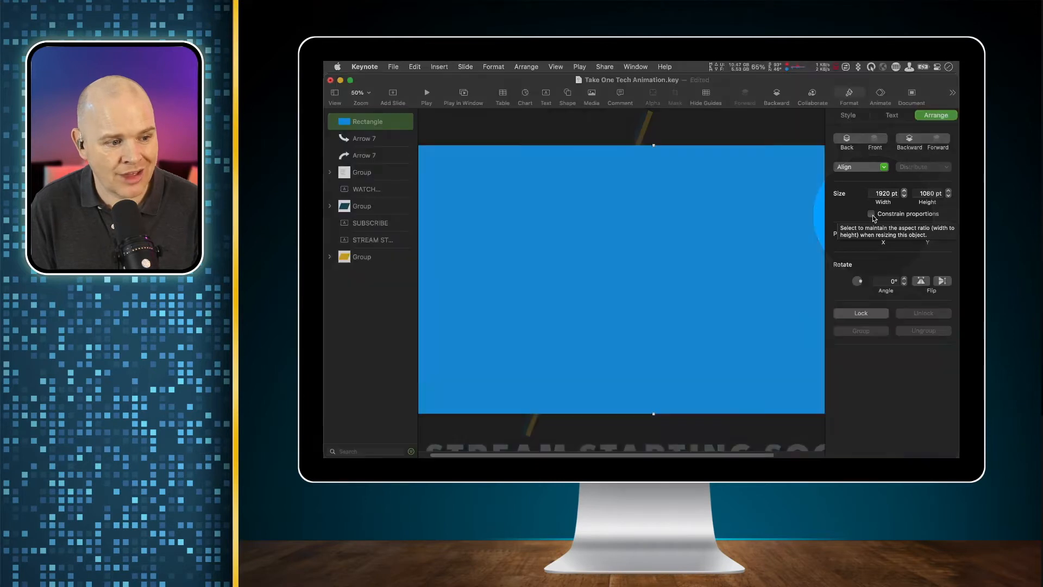
Constrain the blue rectangle's proportions, scale it down to 830 × 467 pt and place copies of it around the end screen slide
{"action": "left_click", "coordinate": [871, 214]}
{"action": "left_click_drag", "start_coordinate": [657, 211], "coordinate": [690, 220]}
{"action": "left_click_drag", "start_coordinate": [451, 154], "coordinate": [699, 201]}
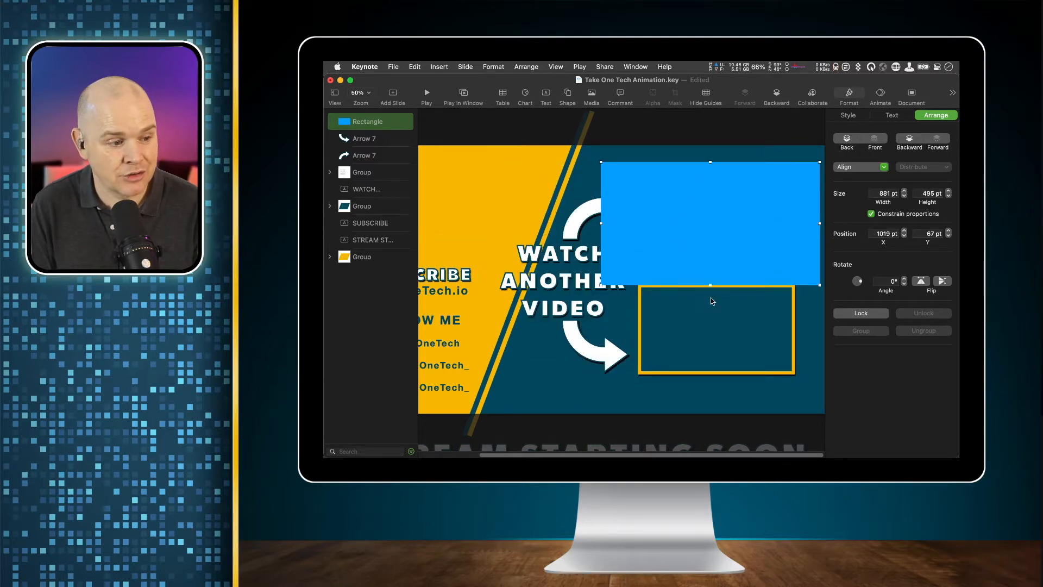
{"action": "left_click_drag", "start_coordinate": [602, 285], "coordinate": [614, 278]}
{"action": "left_click_drag", "start_coordinate": [674, 245], "coordinate": [493, 352]}
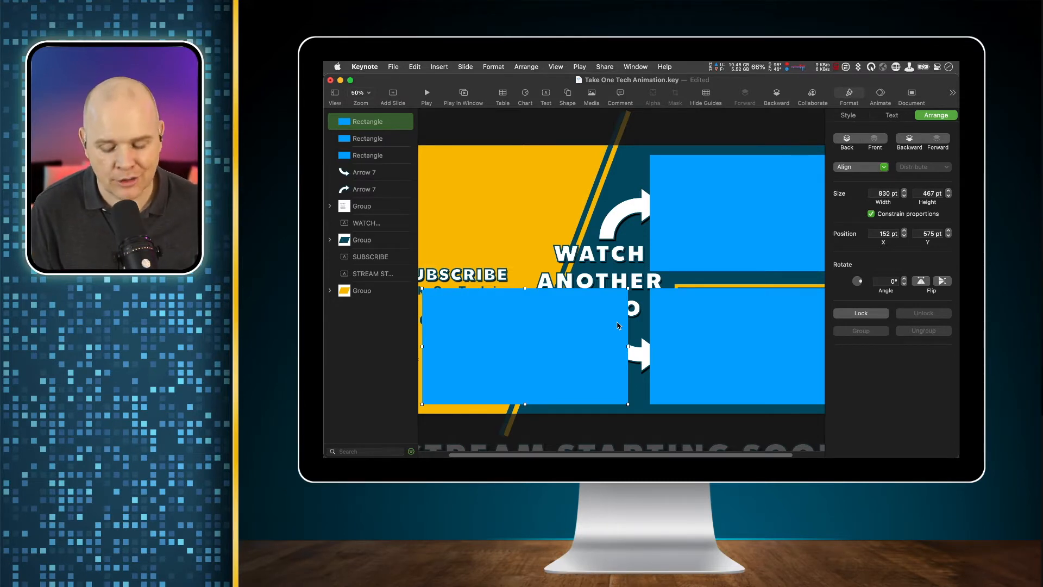
Delete the three blue rectangles covering the end screen slide
{"action": "key", "text": "Delete"}
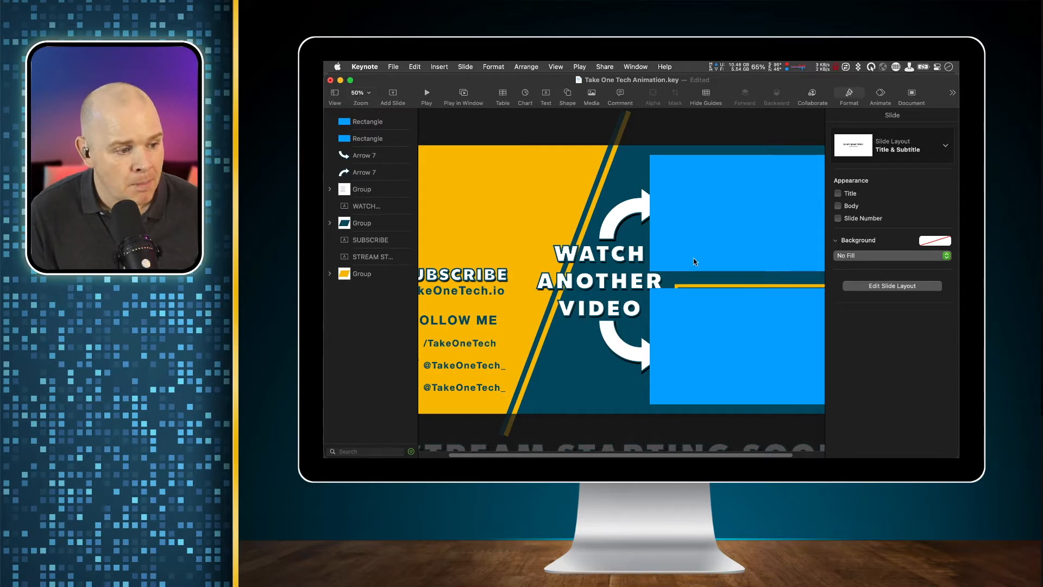
{"action": "left_click", "coordinate": [694, 261]}
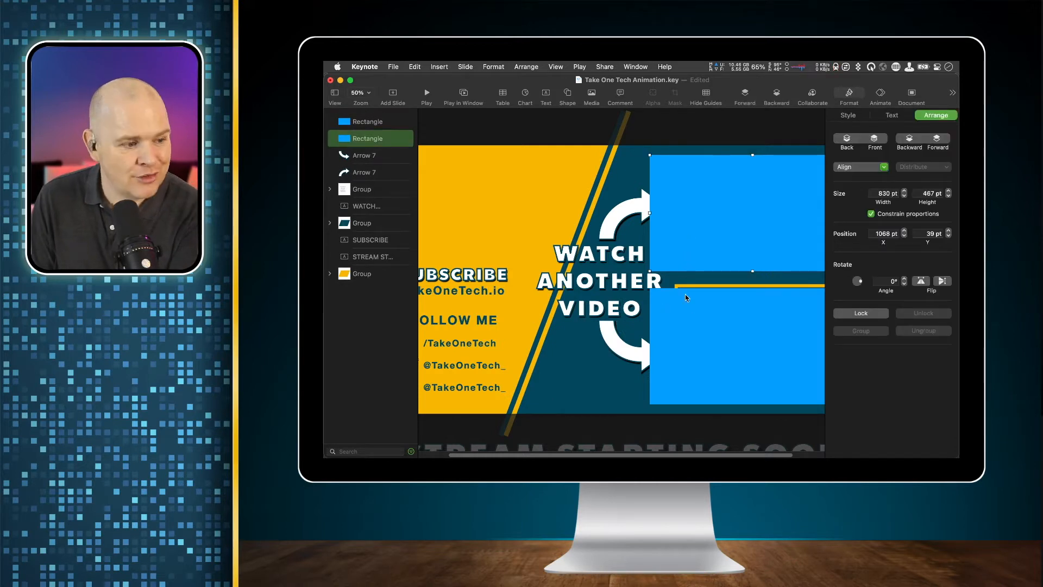
{"action": "key", "text": "Delete"}
{"action": "left_click", "coordinate": [697, 322]}
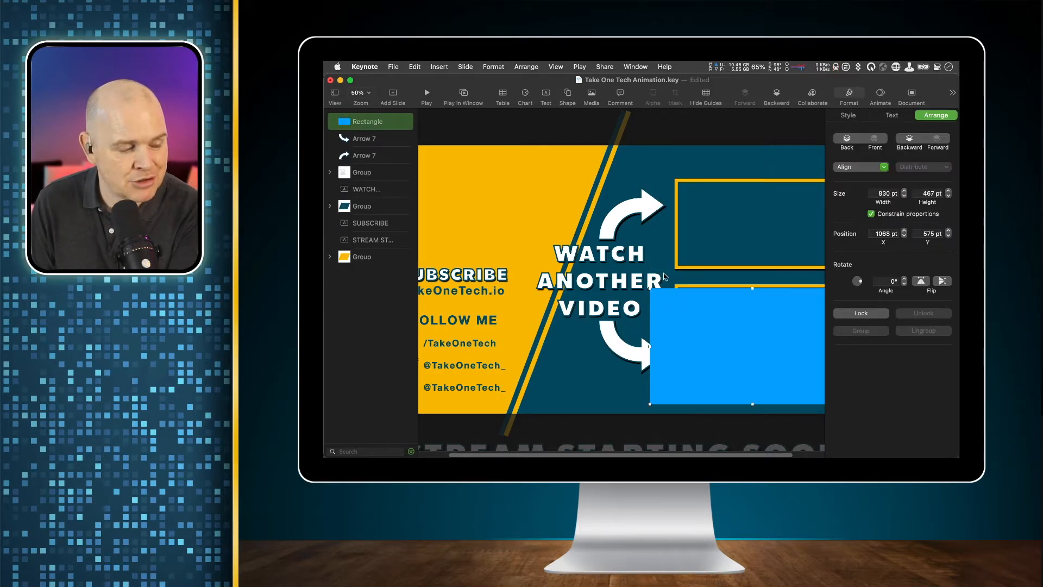
{"action": "key", "text": "Delete"}
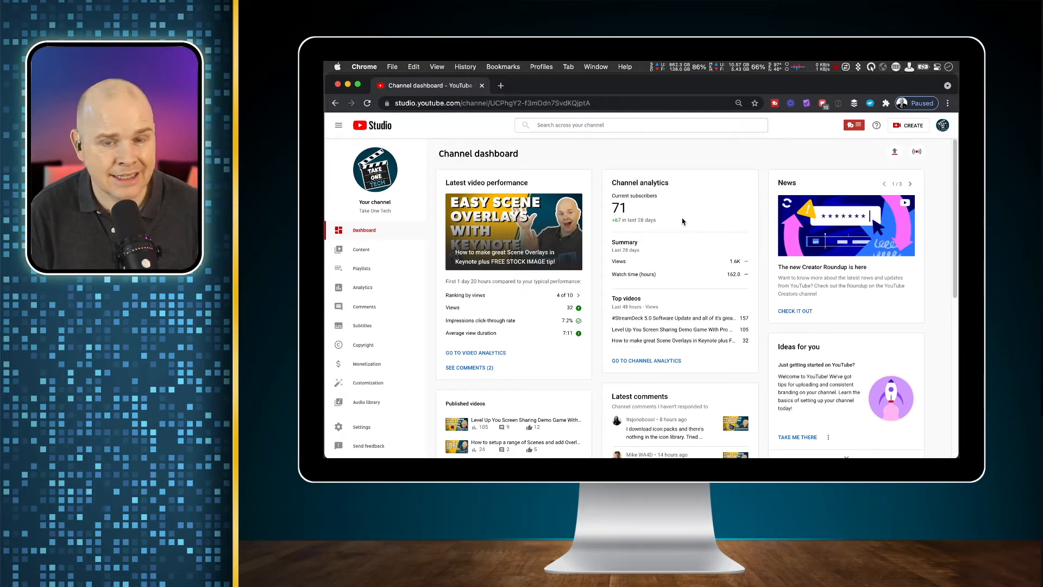
Open the end screen editor of the scheduled "Use Free Stock Images to Level Up Your Ecamm Overlay Creation Game!" video from the channel content
{"action": "left_click", "coordinate": [362, 250]}
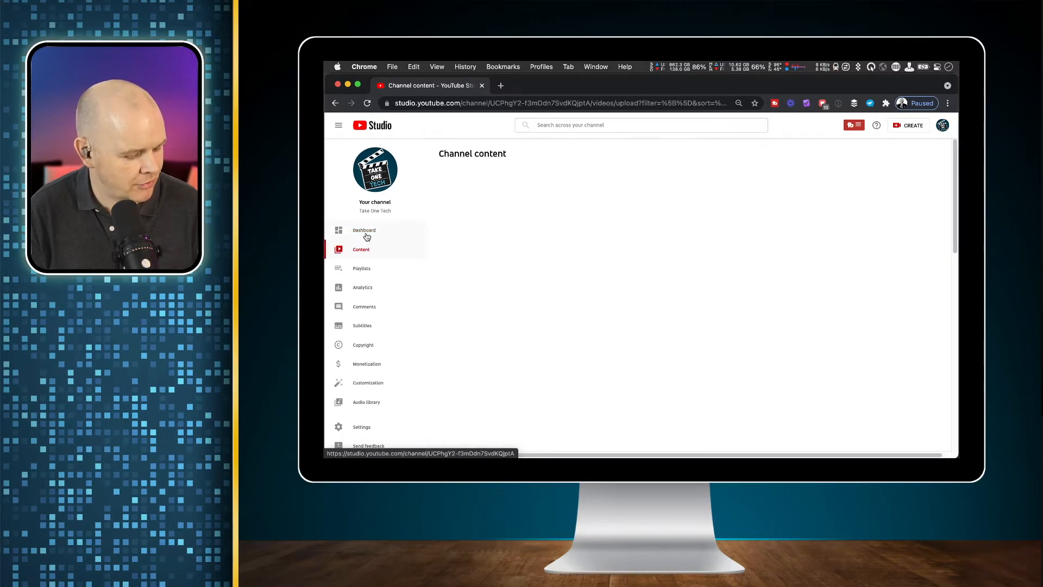
{"action": "left_click", "coordinate": [364, 232]}
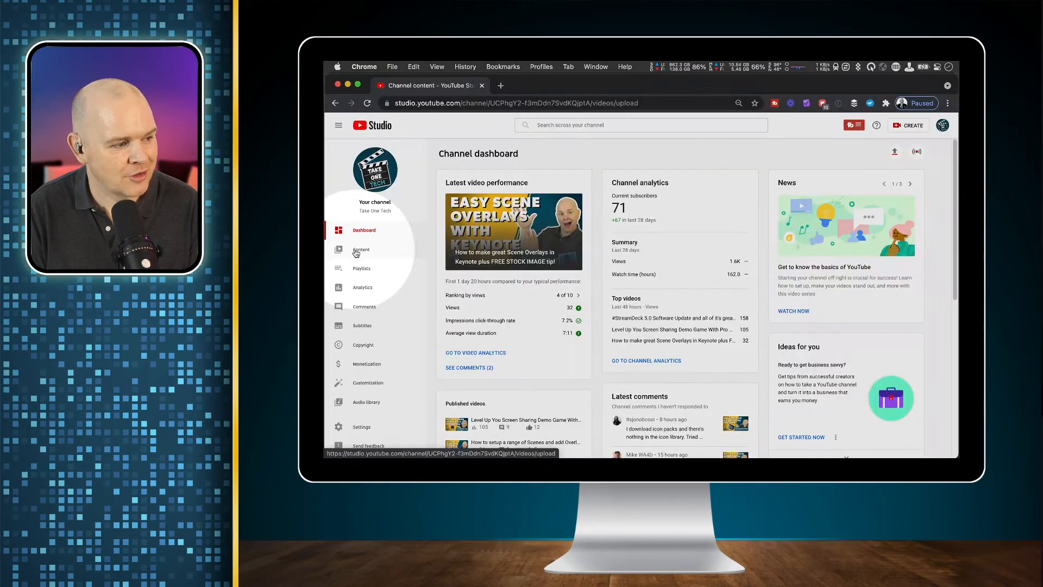
{"action": "left_click", "coordinate": [356, 253]}
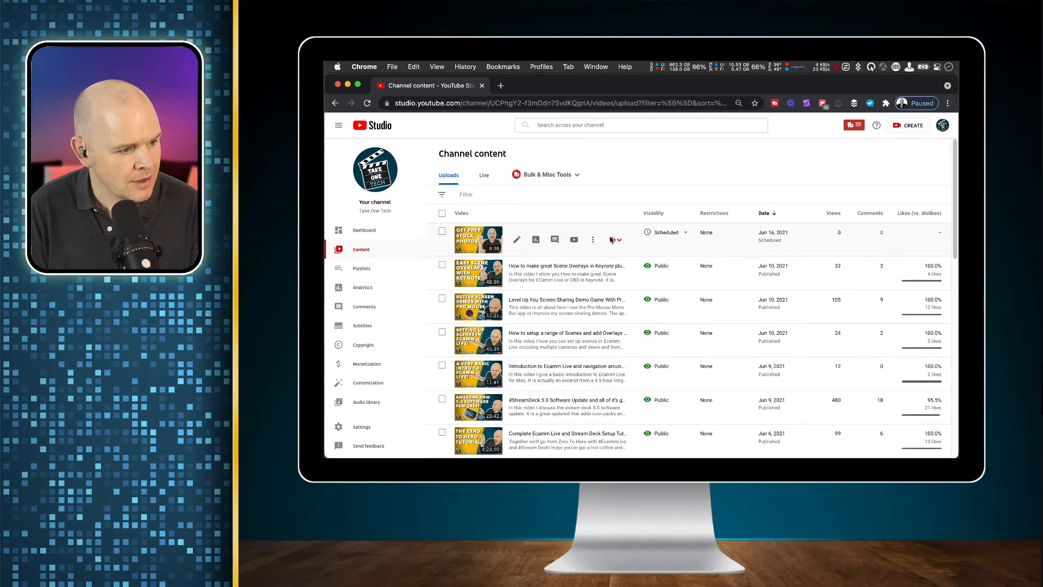
{"action": "left_click", "coordinate": [516, 242]}
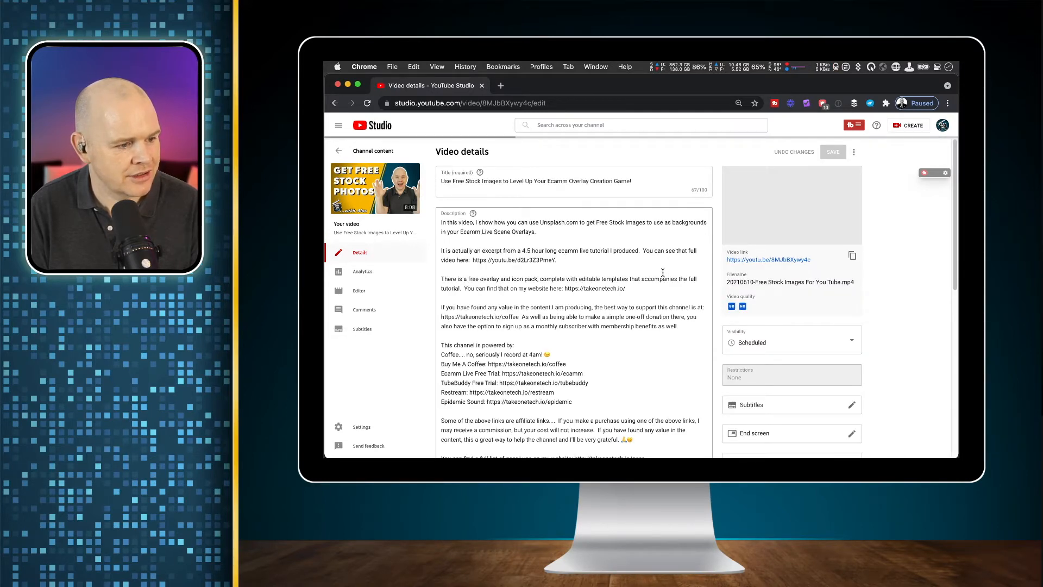
{"action": "scroll", "coordinate": [663, 271], "scroll_direction": "down", "scroll_amount": 3}
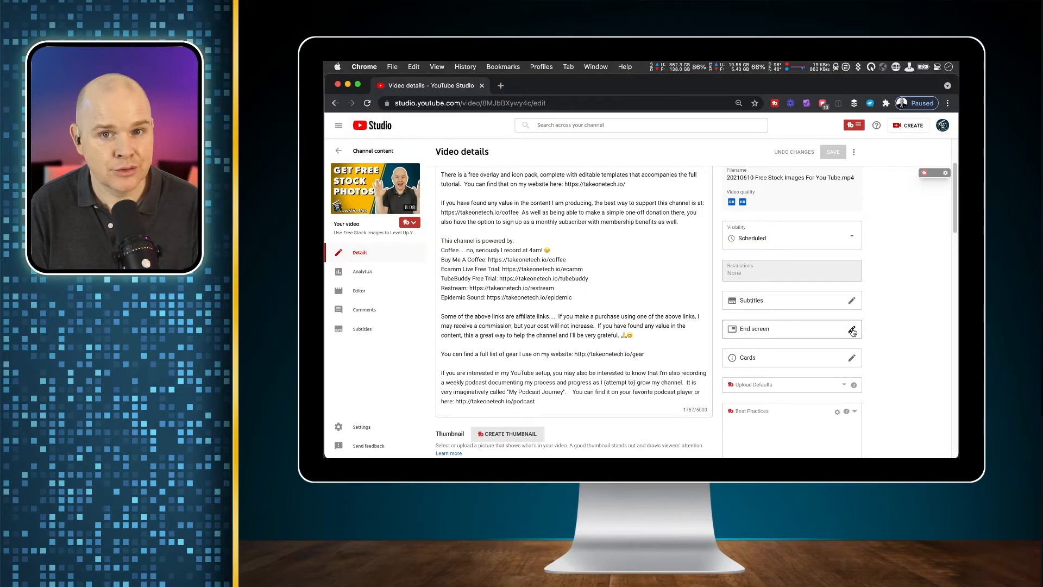
{"action": "left_click", "coordinate": [852, 330]}
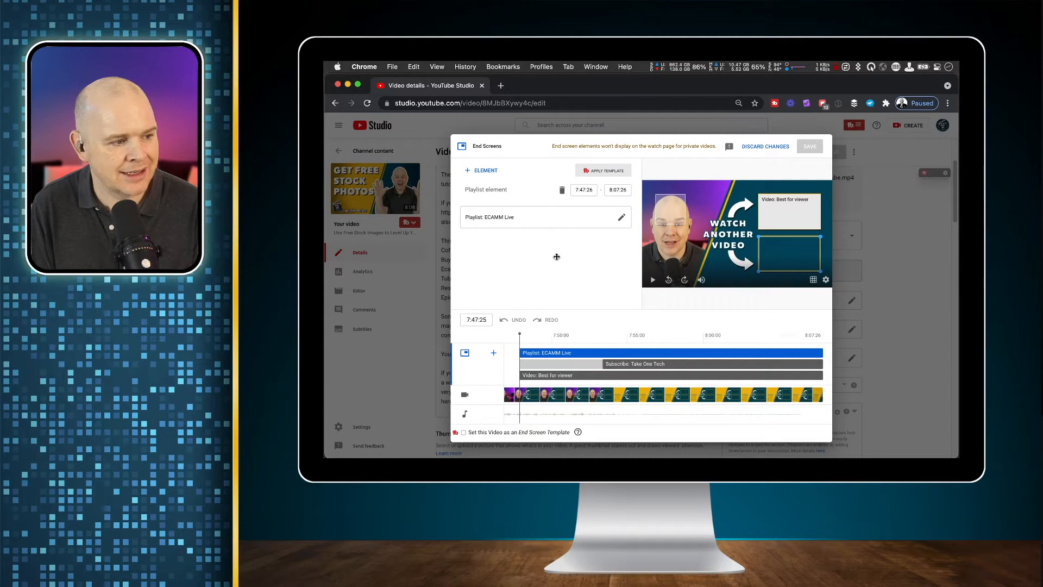
Try enlarging the "Best for viewer" video element over the playlist element below it, and scale it back into its upper frame
{"action": "left_click", "coordinate": [641, 377]}
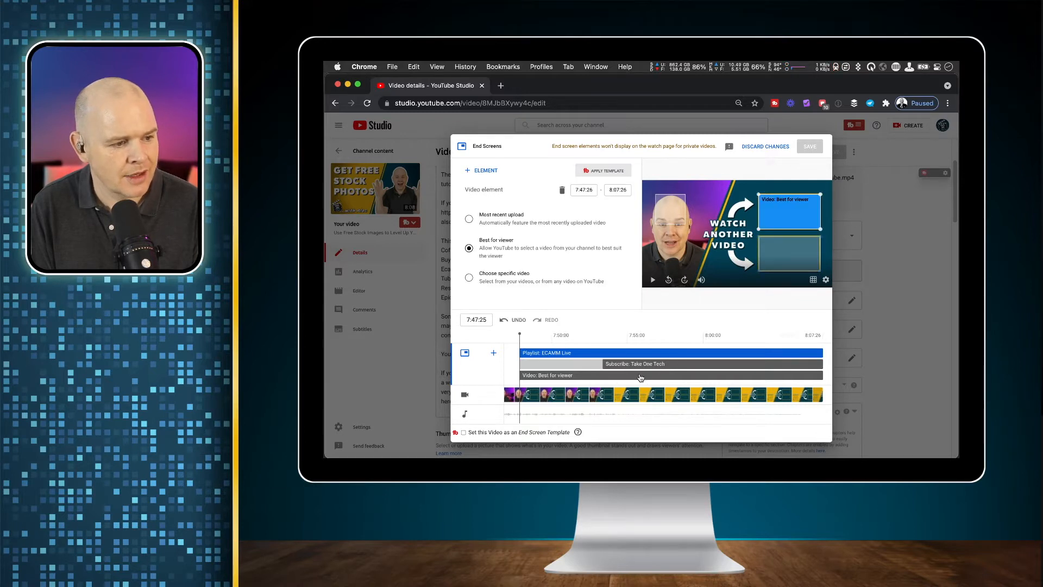
{"action": "left_click", "coordinate": [768, 220]}
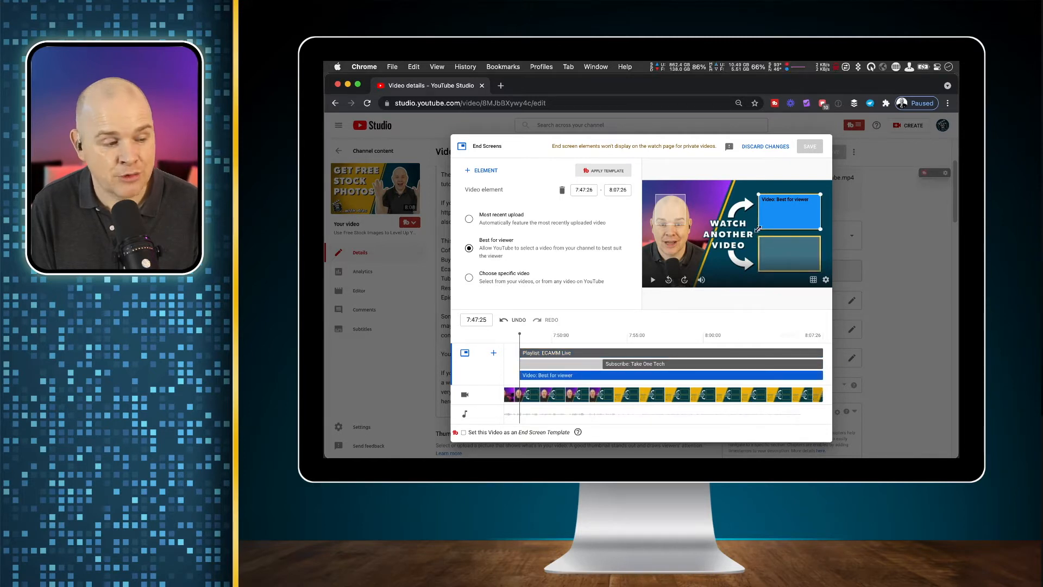
{"action": "left_click_drag", "start_coordinate": [760, 194], "coordinate": [730, 247]}
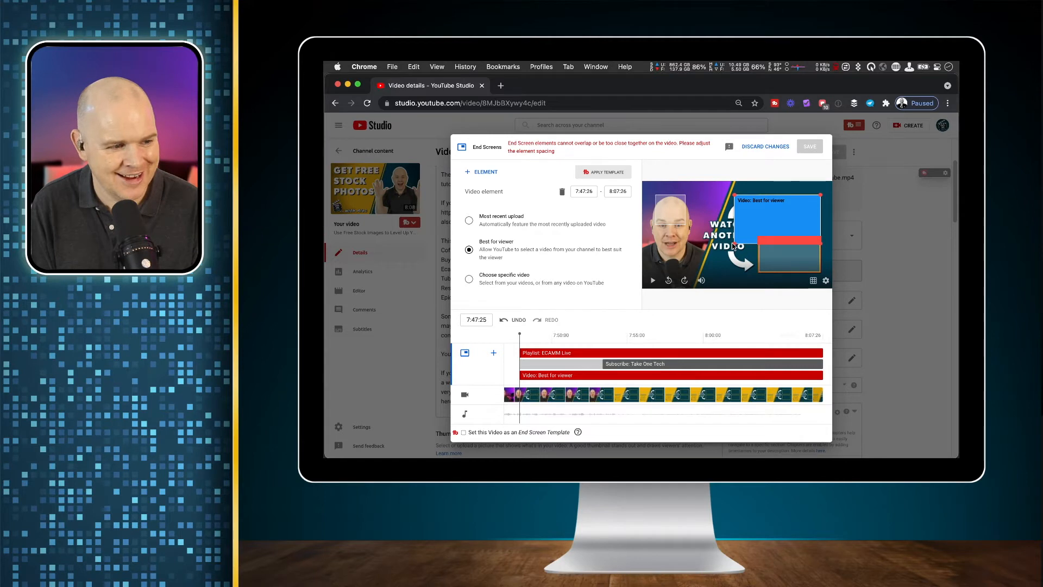
{"action": "left_click_drag", "start_coordinate": [735, 240], "coordinate": [781, 223]}
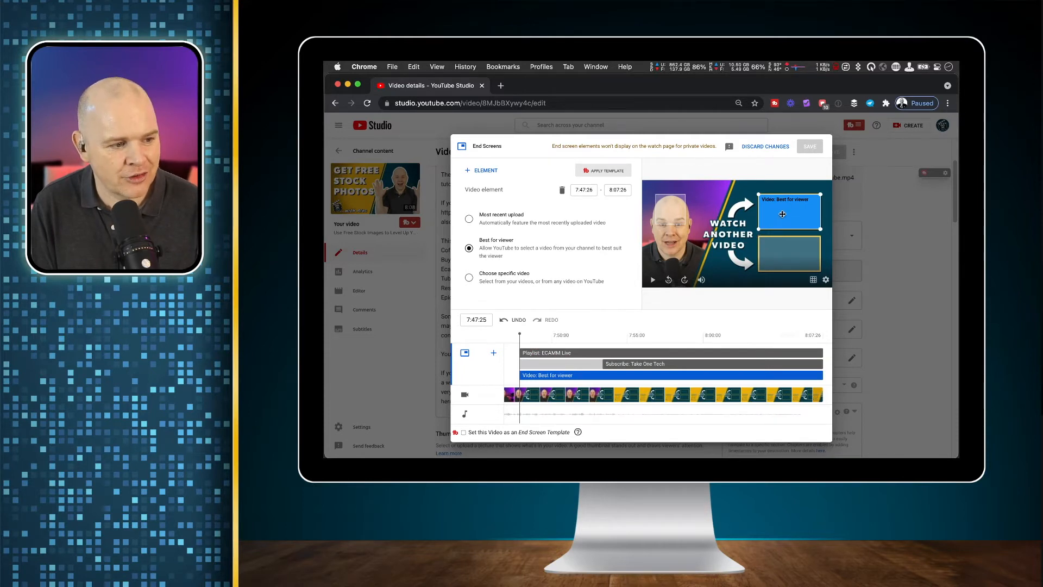
{"action": "left_click_drag", "start_coordinate": [773, 222], "coordinate": [774, 223]}
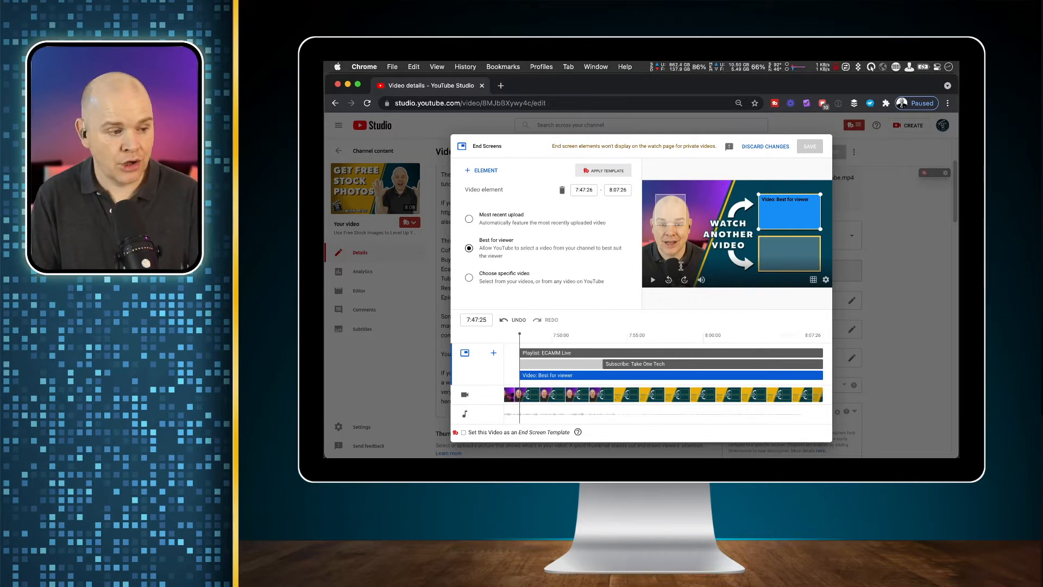
Review the end screen element types and the playlists available to feature, and leave the end screen editor discarding any changes
{"action": "left_click", "coordinate": [482, 171]}
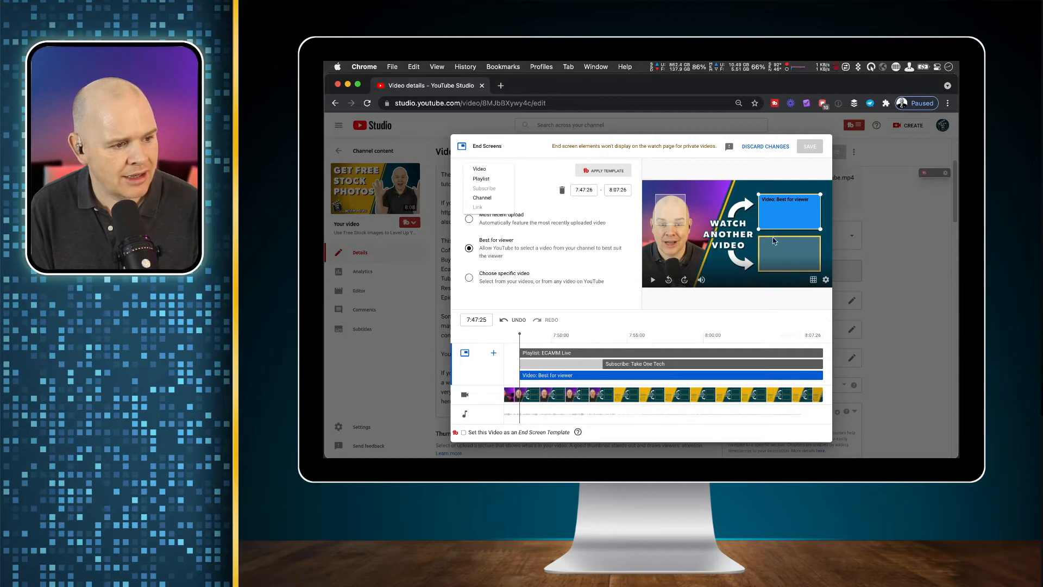
{"action": "left_click", "coordinate": [544, 177]}
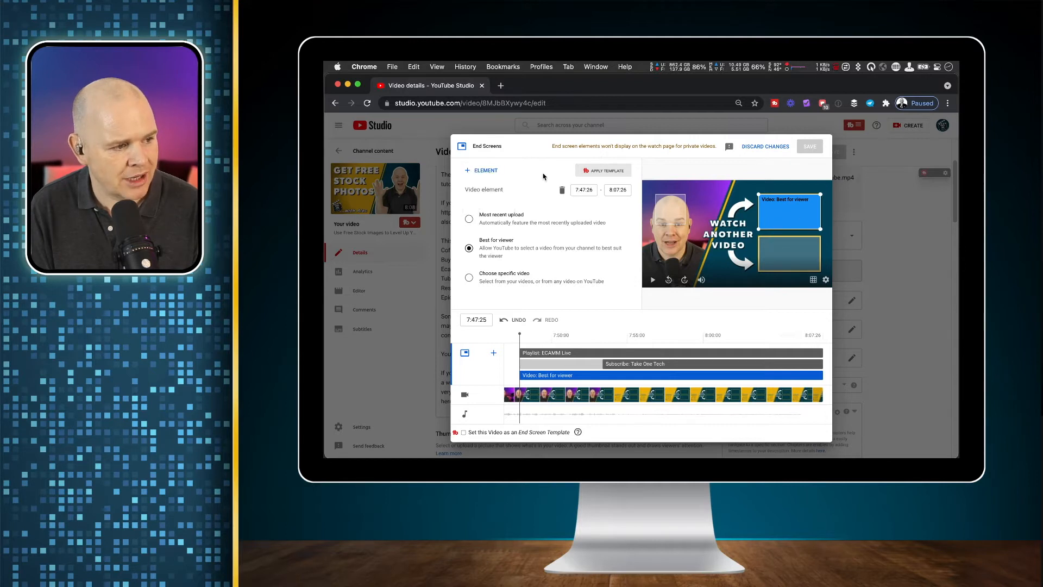
{"action": "left_click", "coordinate": [470, 171]}
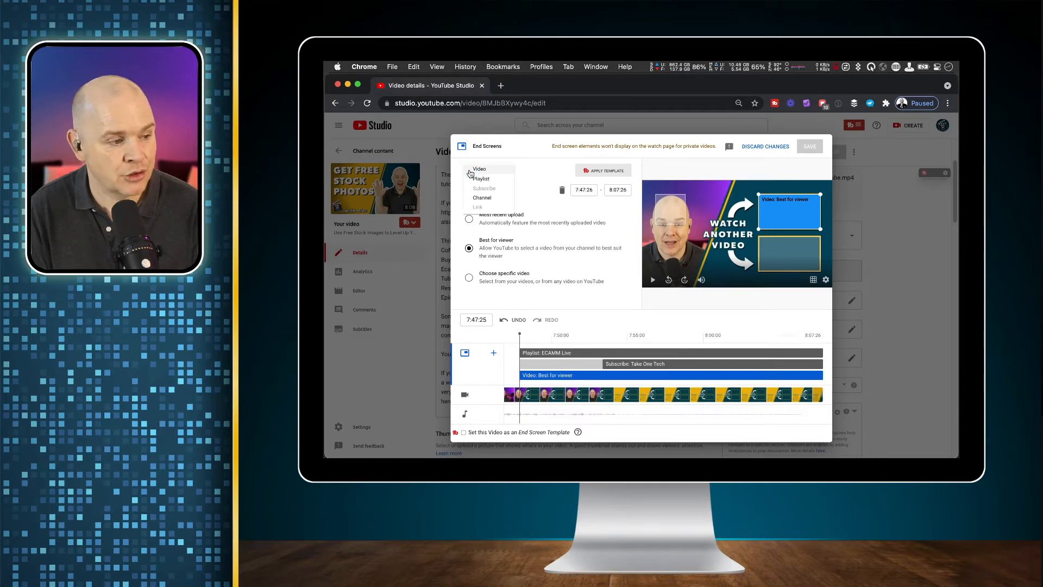
{"action": "mouse_move", "coordinate": [482, 213]}
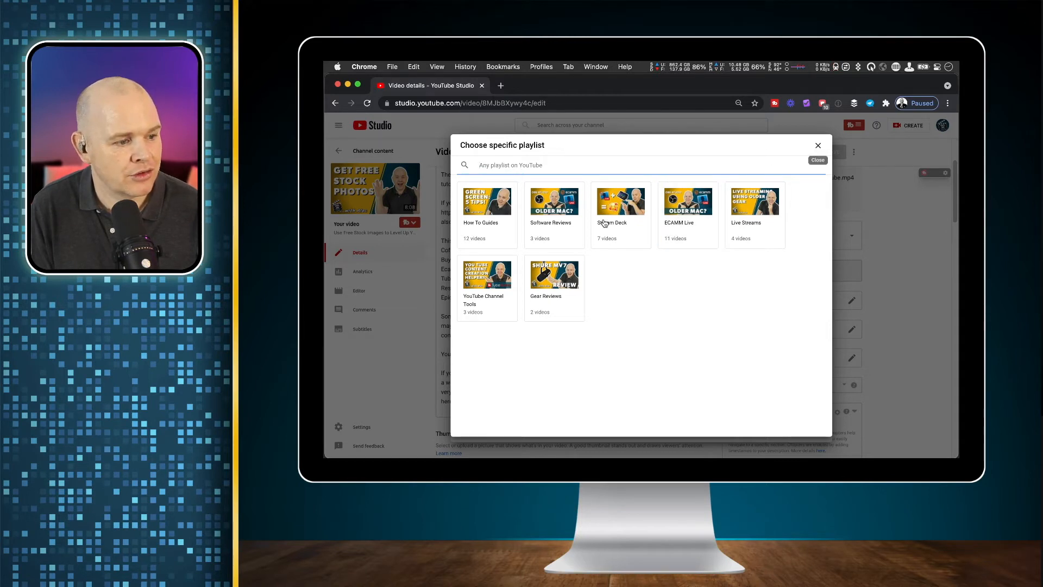
{"action": "left_click", "coordinate": [496, 215]}
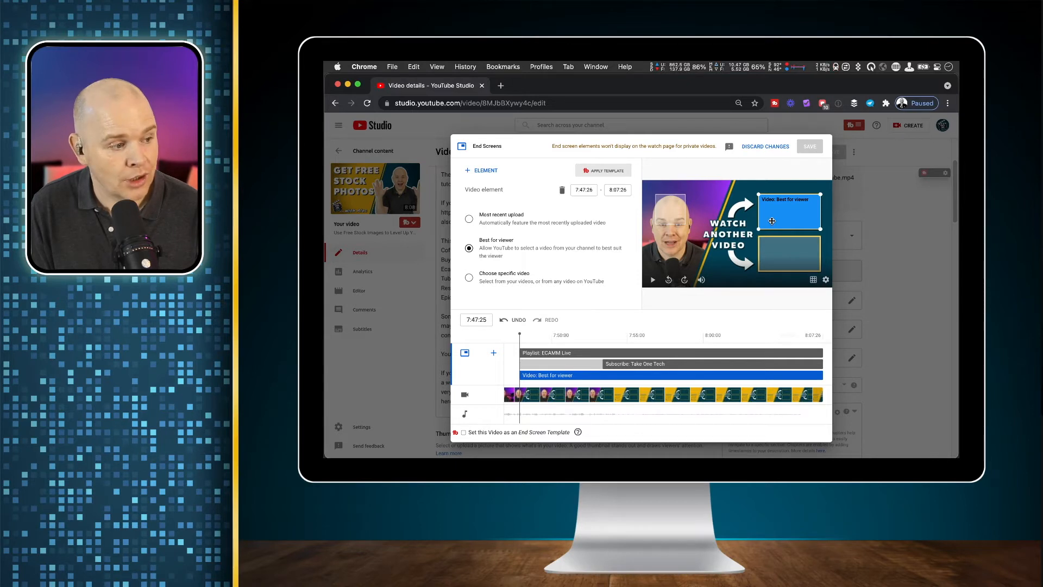
{"action": "left_click", "coordinate": [770, 147]}
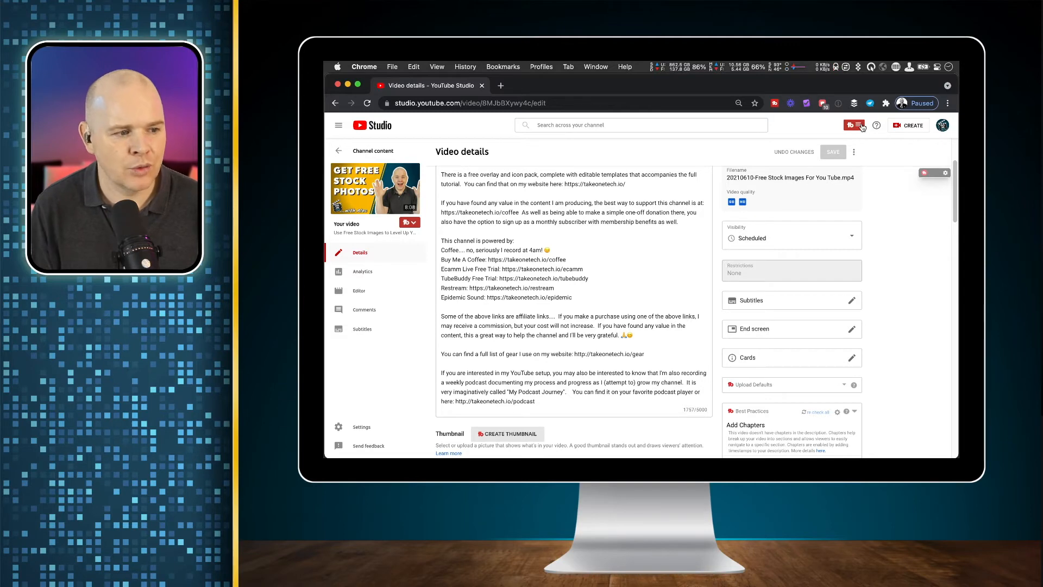
Look over the tools offered in the TubeBuddy extension's menu and close it
{"action": "left_click", "coordinate": [862, 127]}
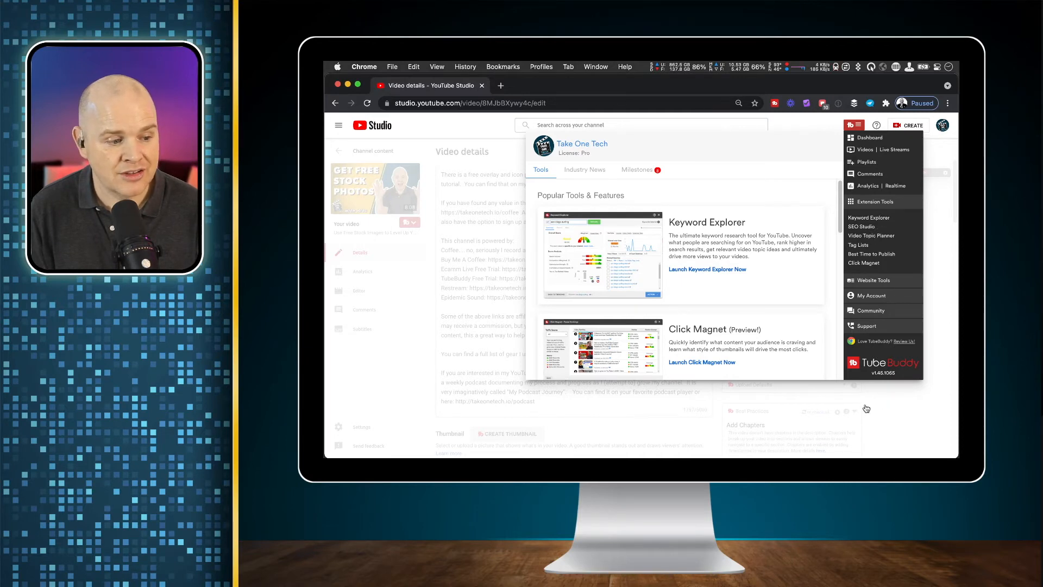
{"action": "left_click", "coordinate": [853, 126]}
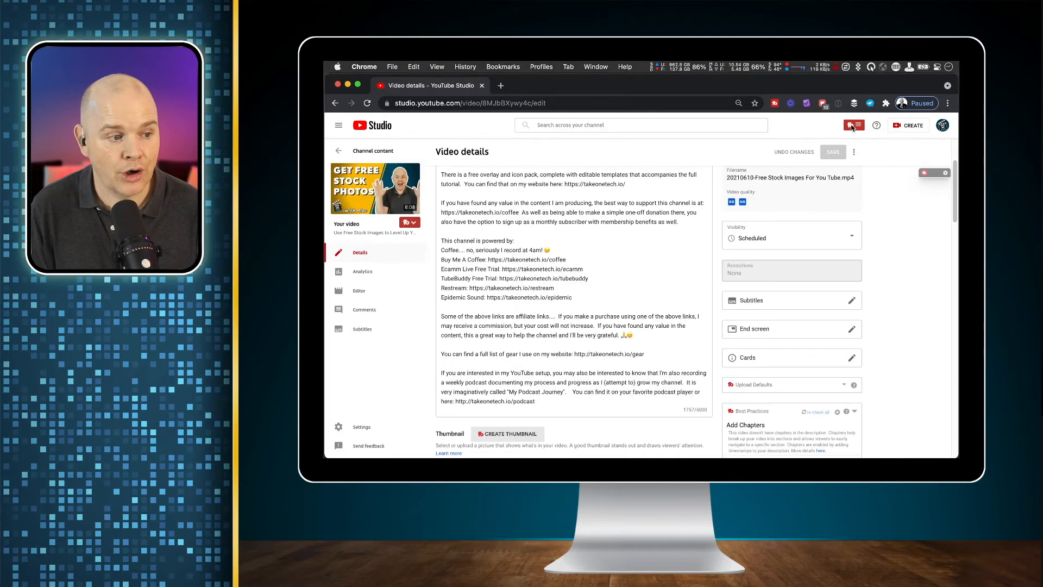
{"action": "left_click", "coordinate": [852, 126]}
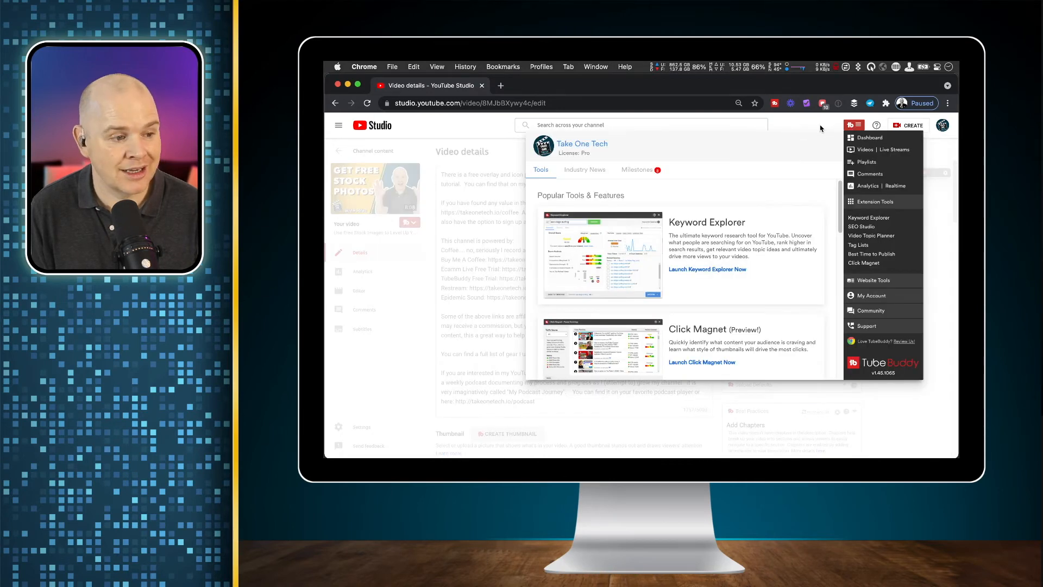
{"action": "left_click", "coordinate": [858, 127]}
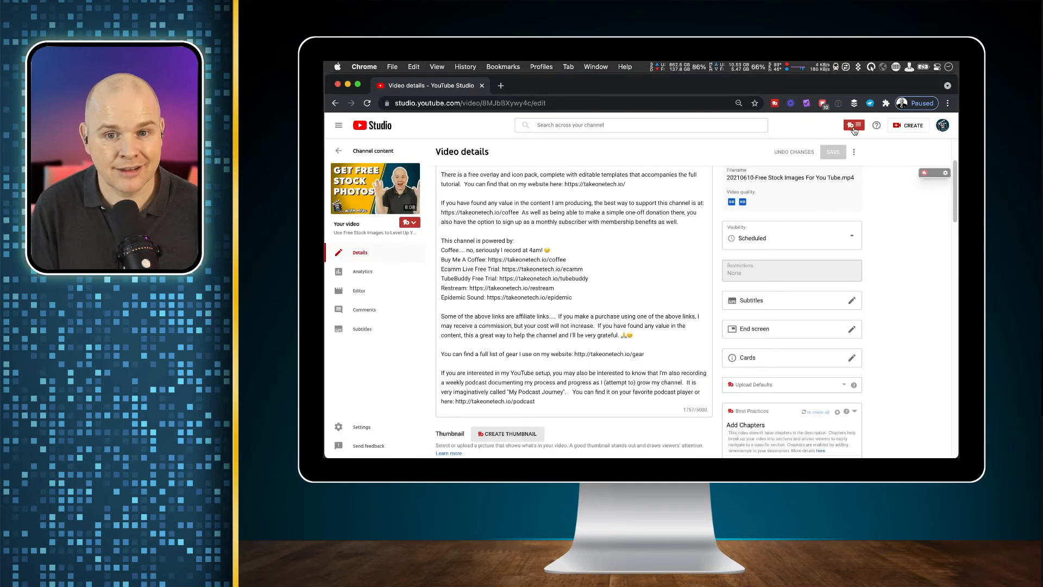
Examine the TubeBuddy Best Practices suggestions on the video details page, from adding chapters to adding tags to the title
{"action": "scroll", "coordinate": [744, 243], "scroll_direction": "up", "scroll_amount": 2}
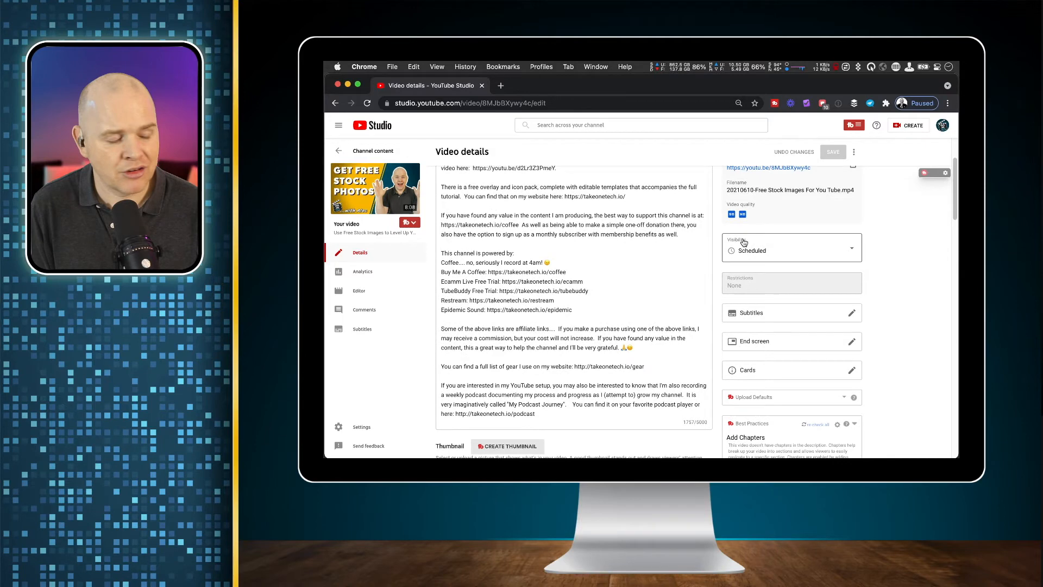
{"action": "scroll", "coordinate": [744, 243], "scroll_direction": "down", "scroll_amount": 10}
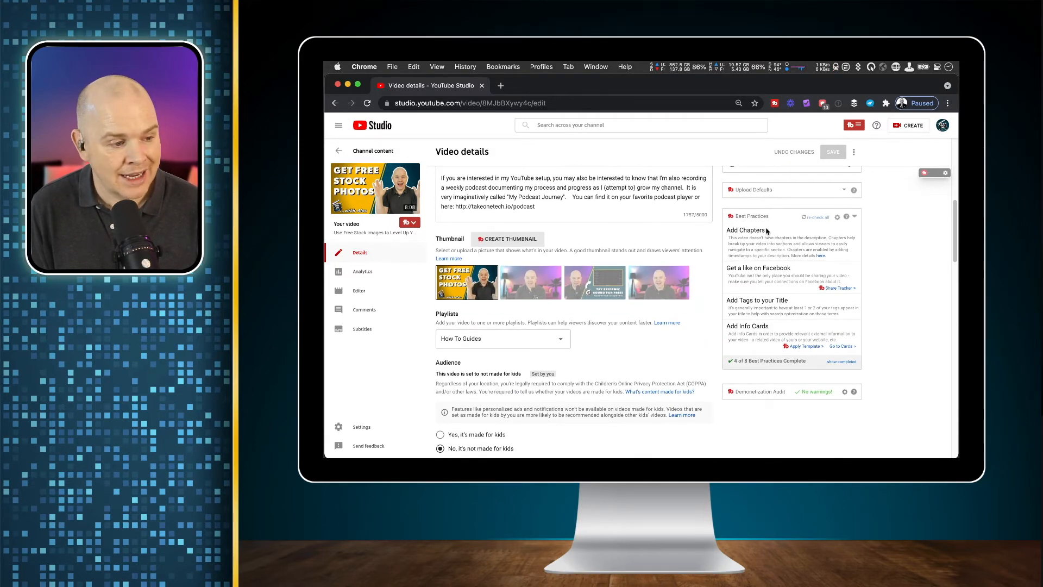
{"action": "key", "text": "F1"}
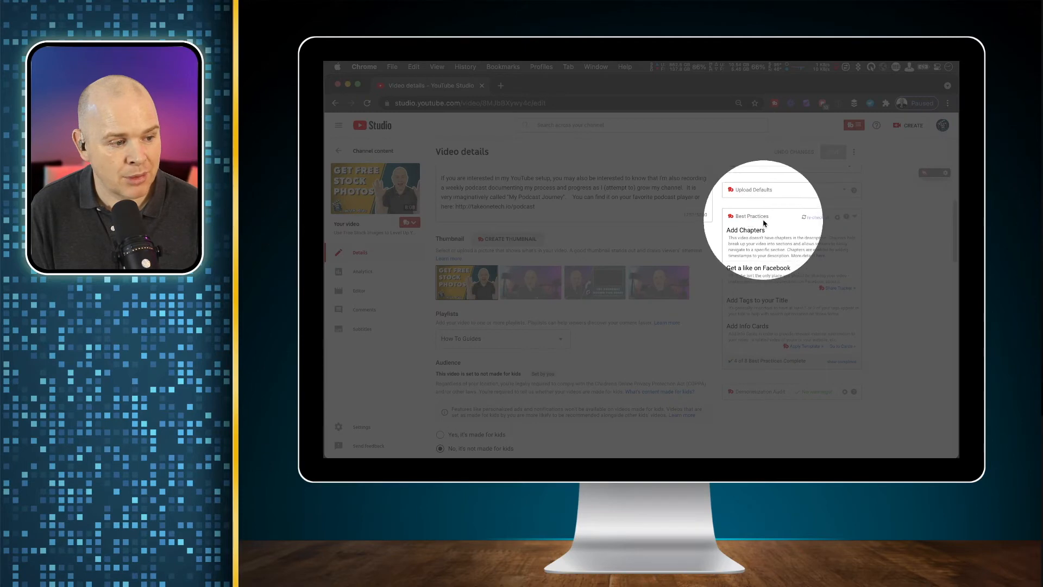
{"action": "key", "text": "F1"}
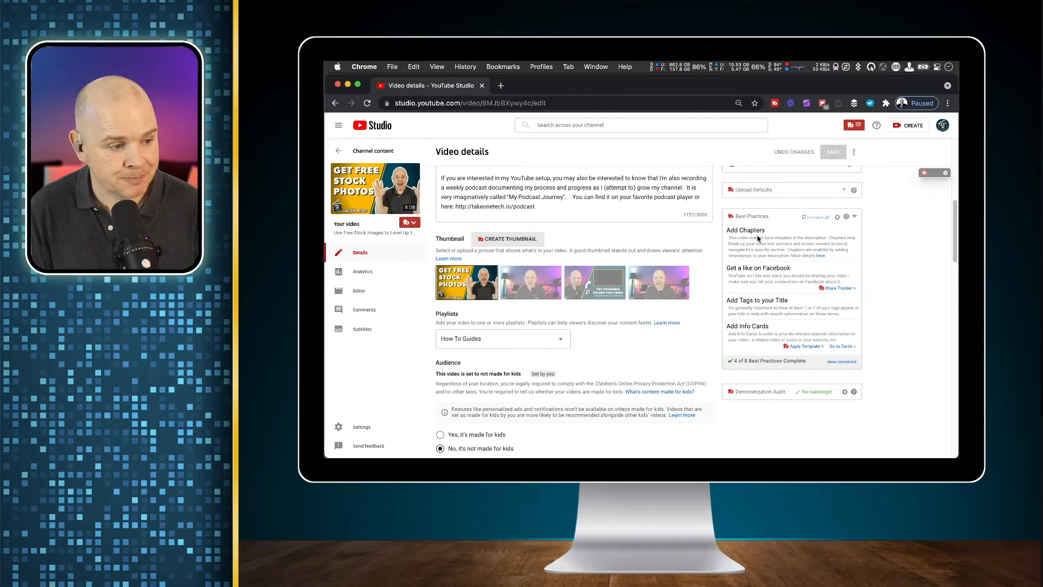
{"action": "key", "text": "F1"}
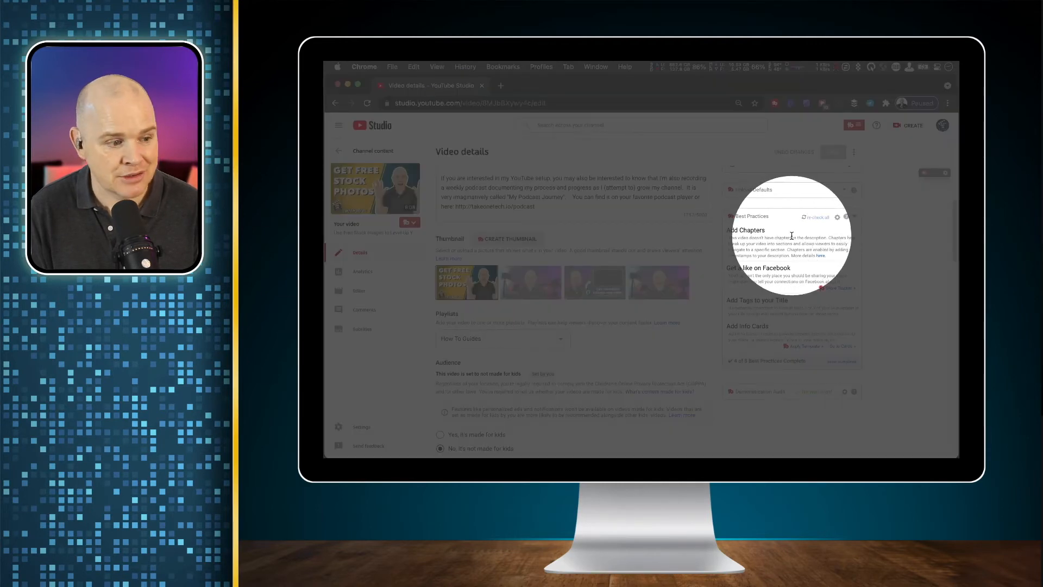
{"action": "key", "text": "F1"}
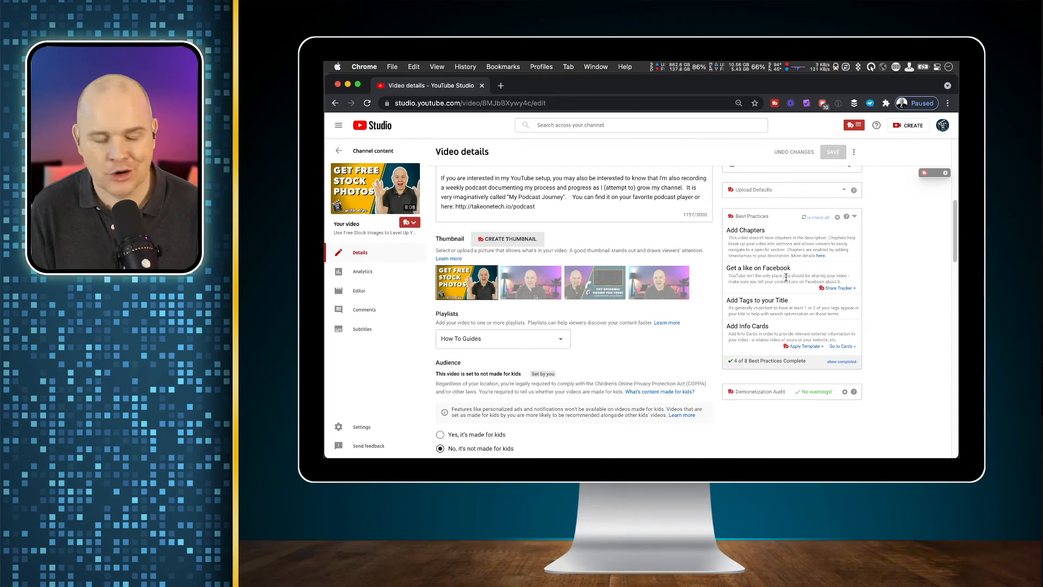
{"action": "scroll", "coordinate": [786, 277], "scroll_direction": "down", "scroll_amount": 2}
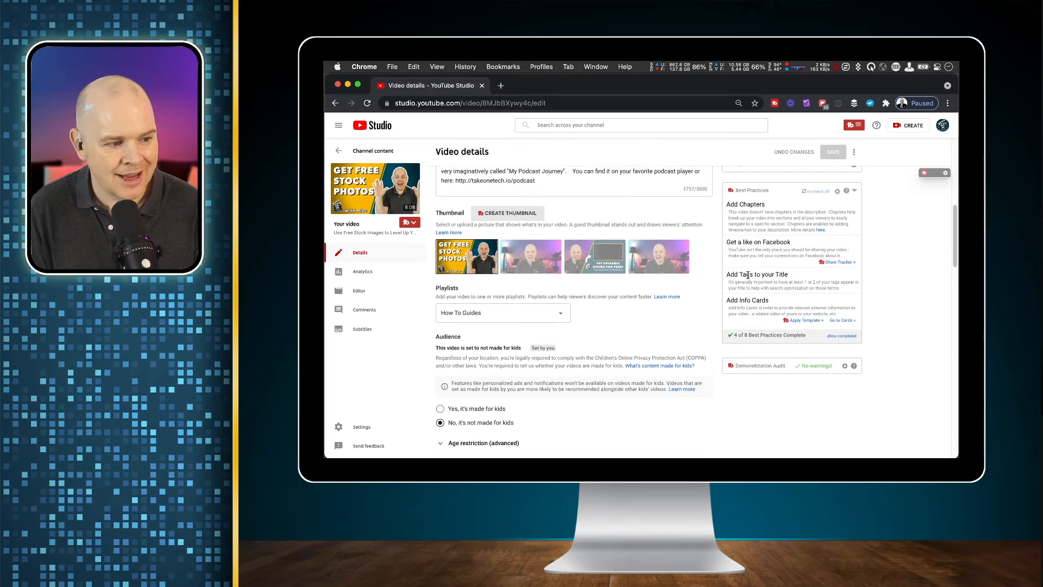
{"action": "key", "text": "F1"}
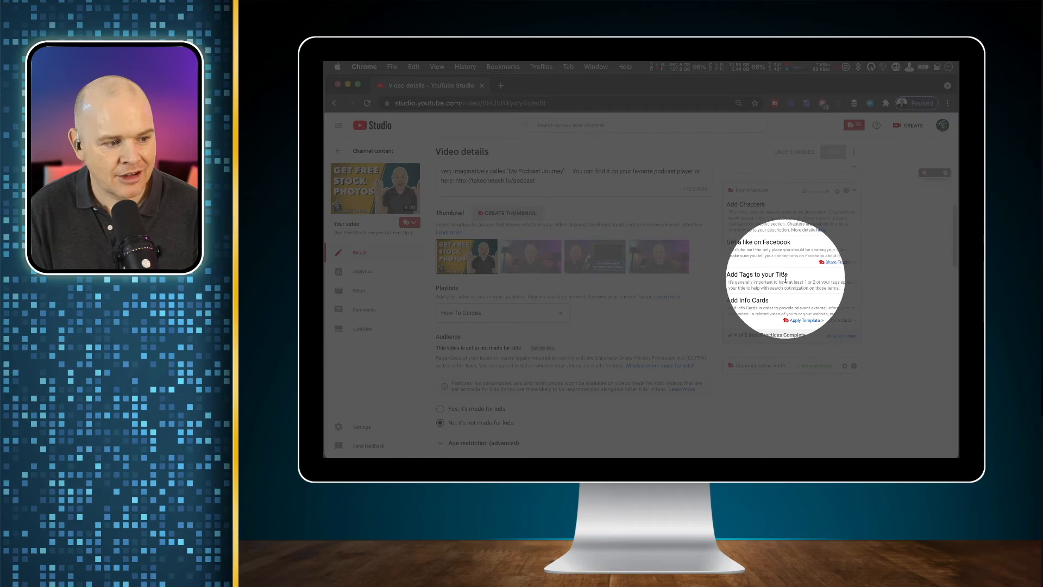
Compare the video's title and description with its tags on the video details page
{"action": "key", "text": "F1"}
{"action": "scroll", "coordinate": [609, 263], "scroll_direction": "up", "scroll_amount": 10}
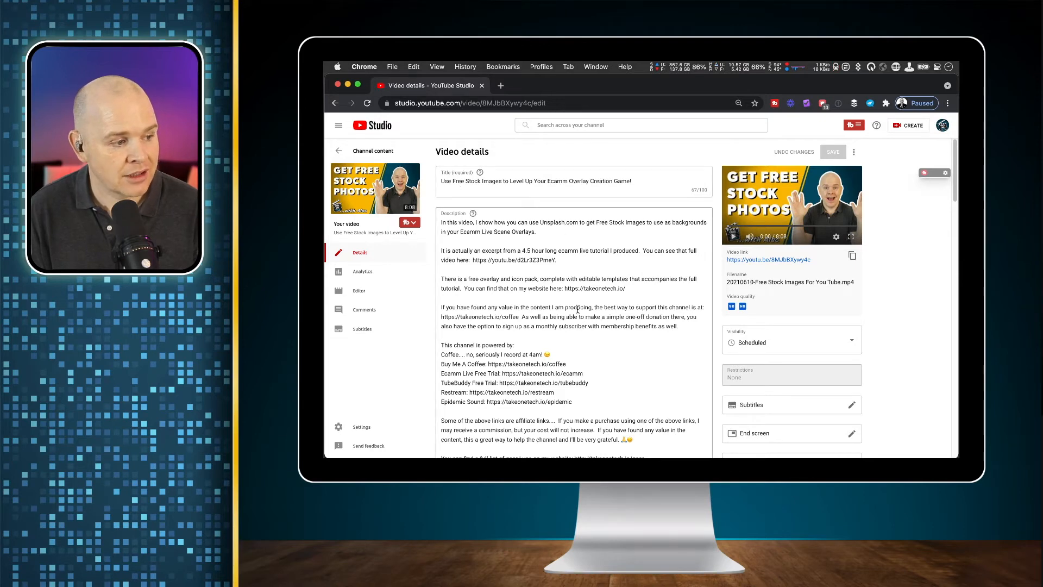
{"action": "scroll", "coordinate": [582, 338], "scroll_direction": "down", "scroll_amount": 10}
{"action": "scroll", "coordinate": [583, 338], "scroll_direction": "down", "scroll_amount": 10}
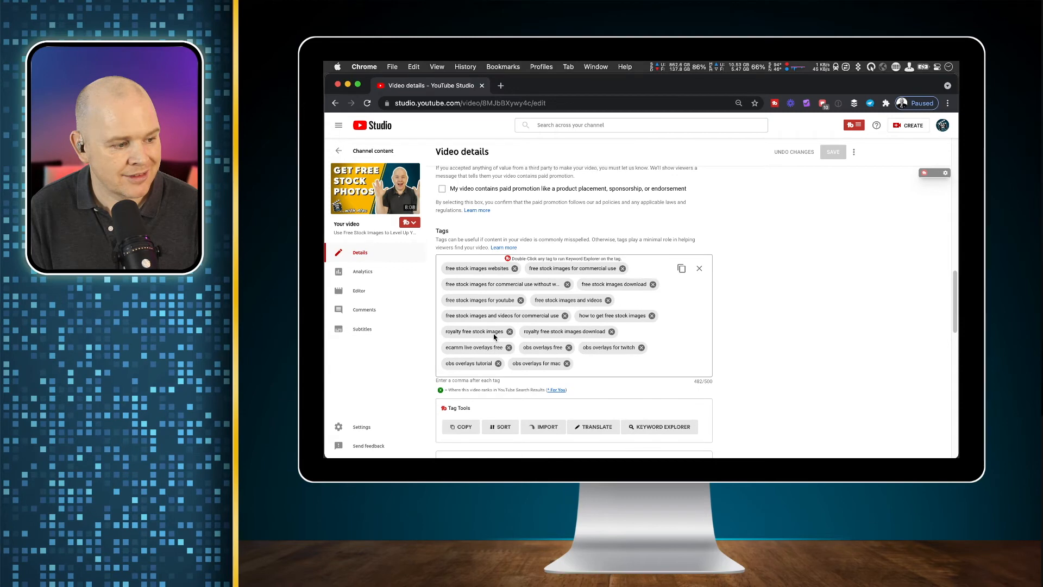
{"action": "scroll", "coordinate": [599, 359], "scroll_direction": "up", "scroll_amount": 15}
{"action": "scroll", "coordinate": [778, 240], "scroll_direction": "up", "scroll_amount": 2}
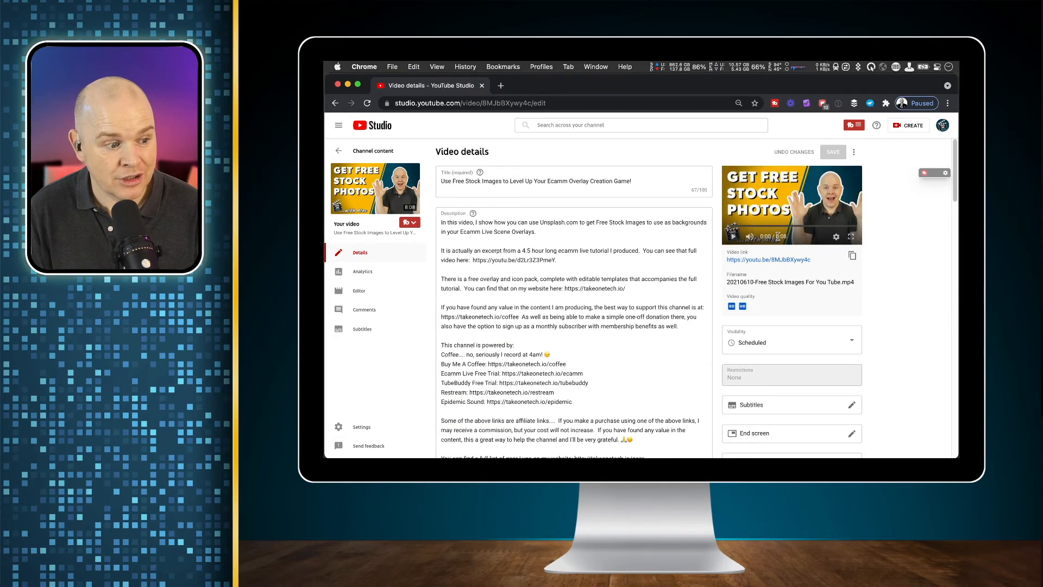
Review the Best Practices checklist with completed items shown, and look over the nearby thumbnail section
{"action": "scroll", "coordinate": [816, 307], "scroll_direction": "down", "scroll_amount": 10}
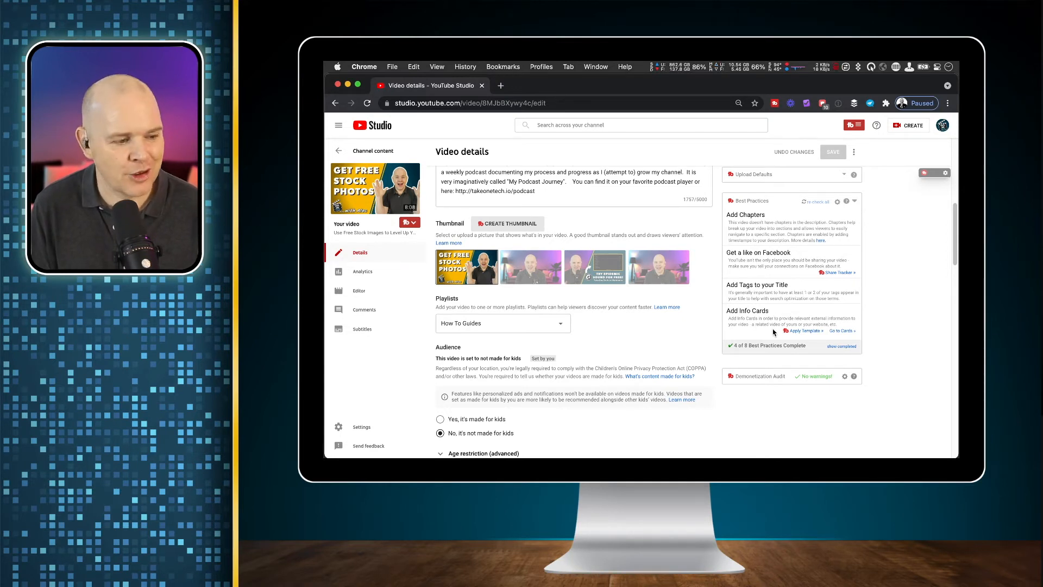
{"action": "scroll", "coordinate": [774, 333], "scroll_direction": "down", "scroll_amount": 2}
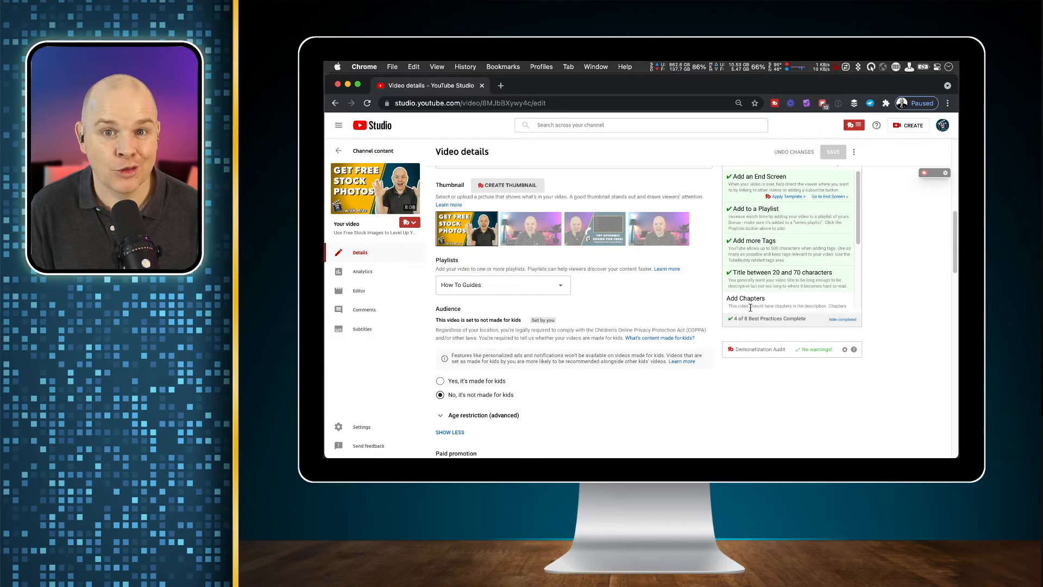
{"action": "scroll", "coordinate": [655, 259], "scroll_direction": "up", "scroll_amount": 1}
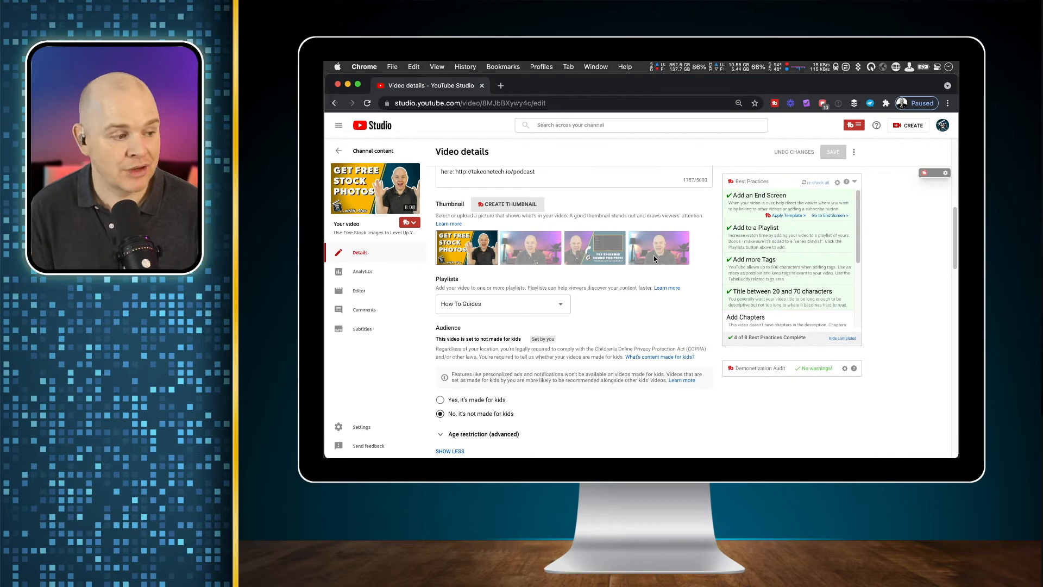
{"action": "scroll", "coordinate": [609, 228], "scroll_direction": "up", "scroll_amount": 2}
{"action": "scroll", "coordinate": [608, 242], "scroll_direction": "up", "scroll_amount": 1}
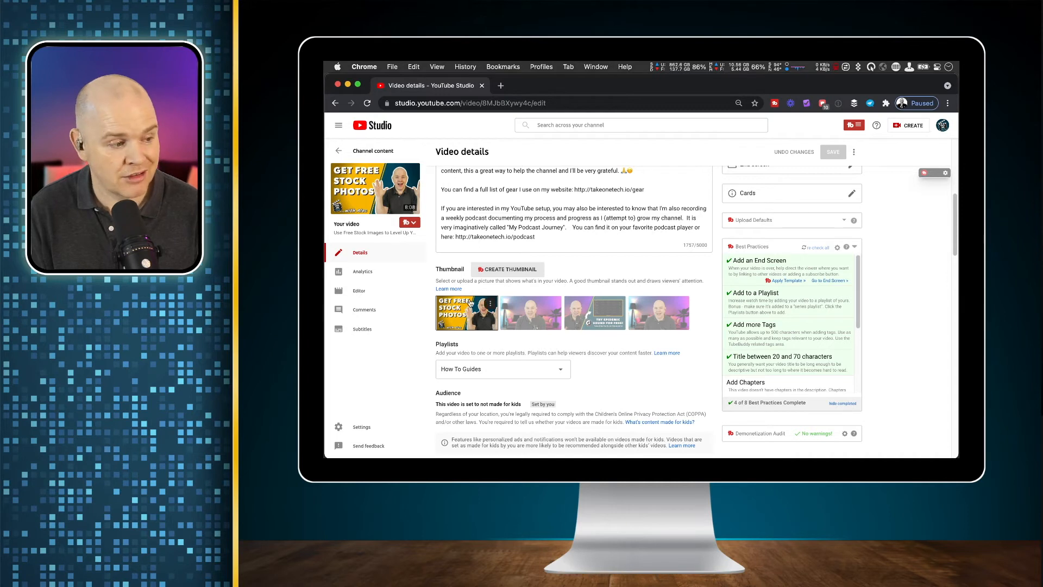
{"action": "scroll", "coordinate": [466, 323], "scroll_direction": "up", "scroll_amount": 1}
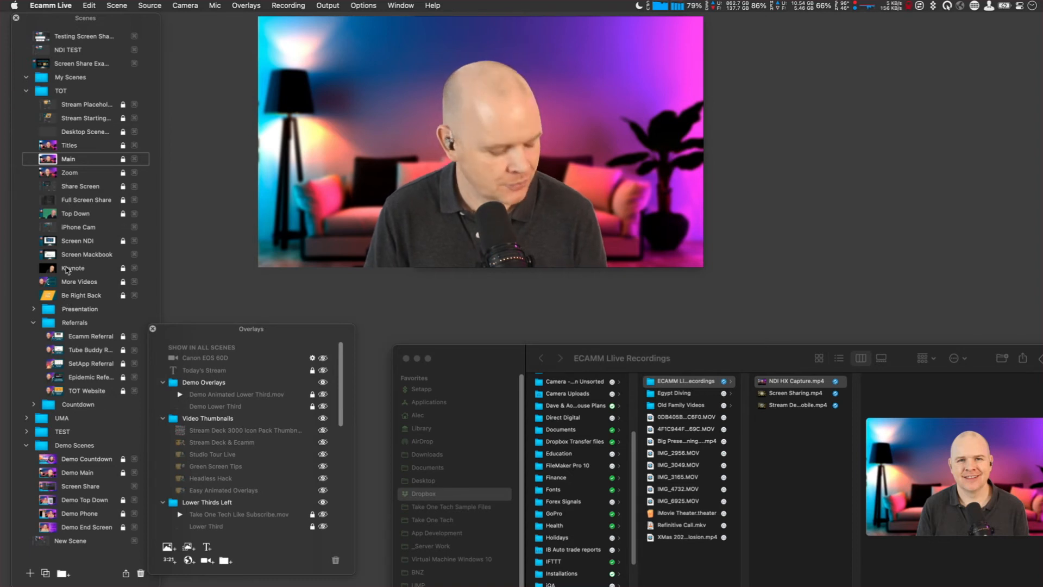
Bring up the More Videos scene in Ecamm Live after a brief return to Main, and put away the Finder window
{"action": "key", "text": "super+9"}
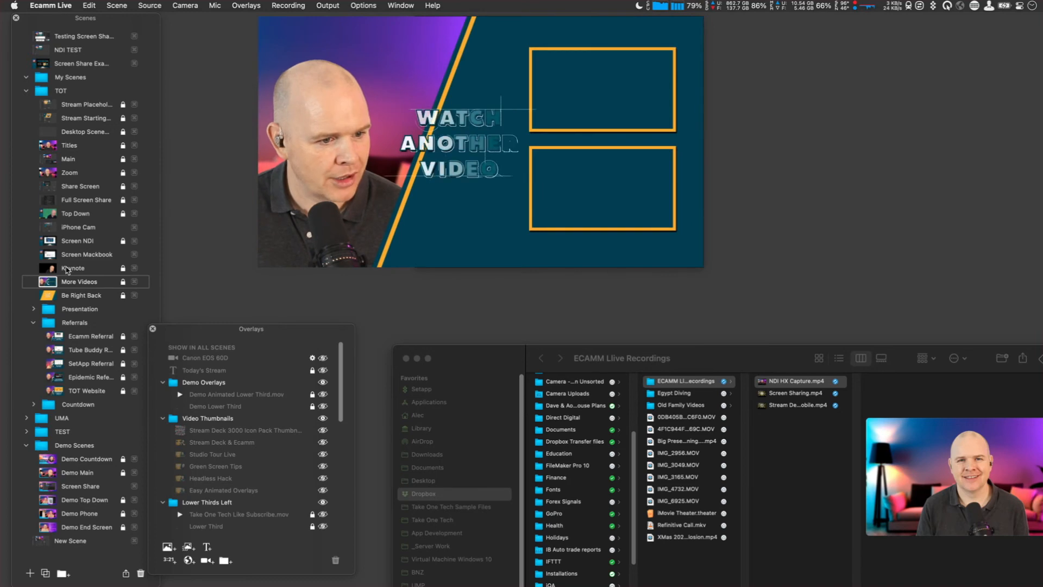
{"action": "key", "text": "super+1"}
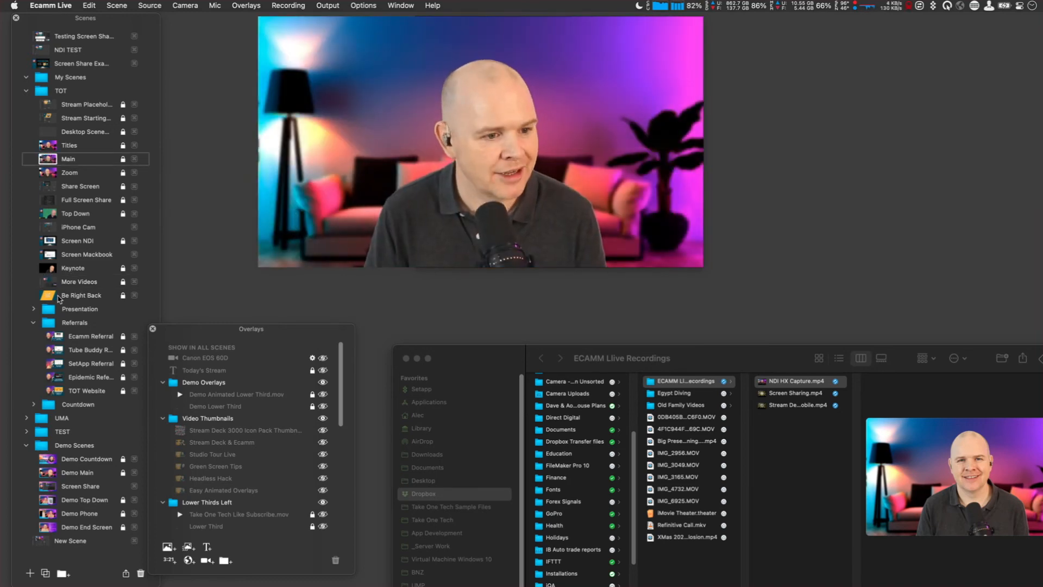
{"action": "left_click", "coordinate": [69, 283]}
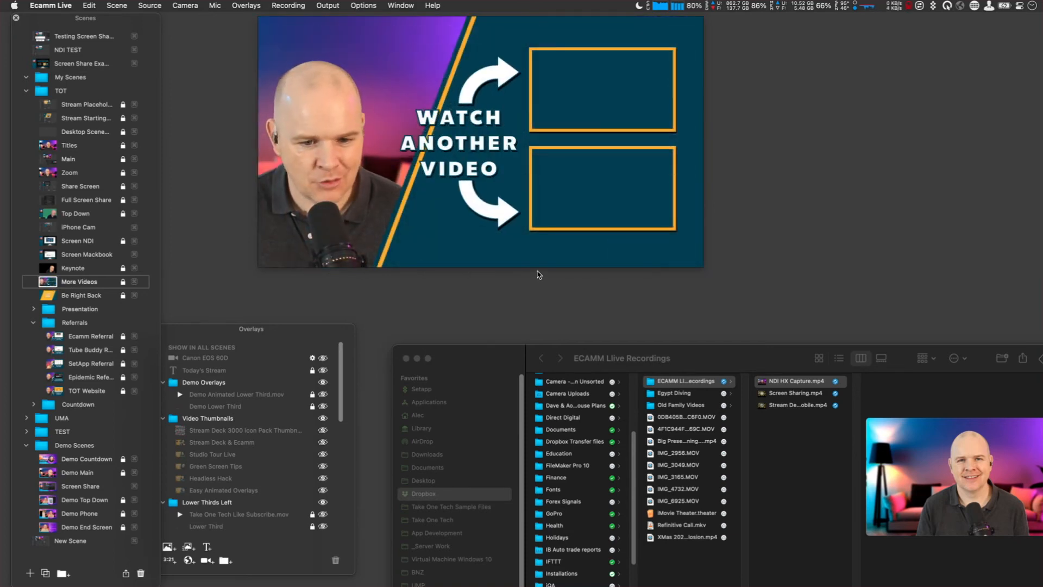
{"action": "left_click", "coordinate": [417, 360]}
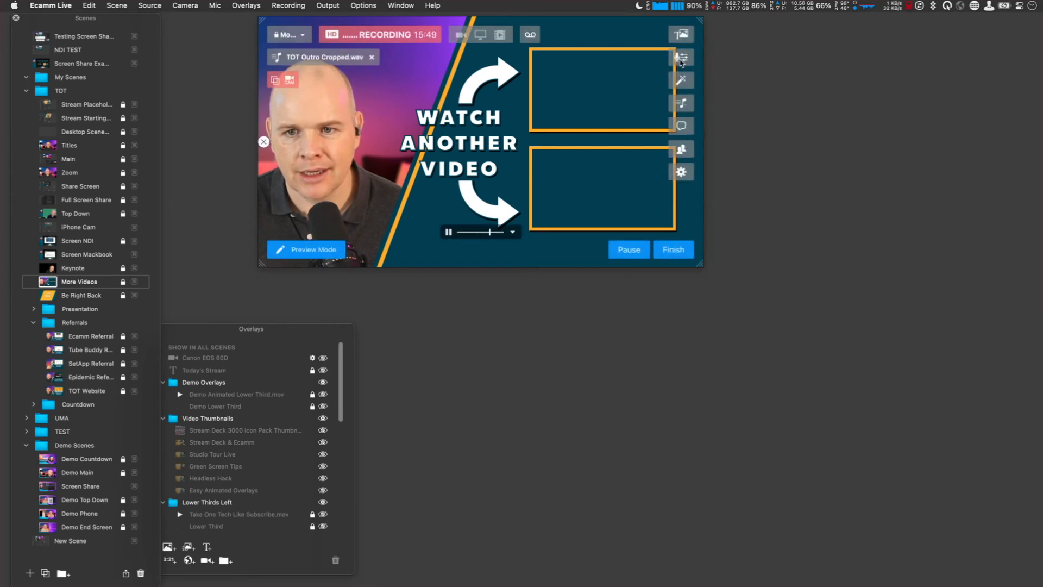
Show the sound levels and sound effects, stop TOT Outro Cropped.wav, and move the Sound Effects window below the preview
{"action": "left_click", "coordinate": [682, 101]}
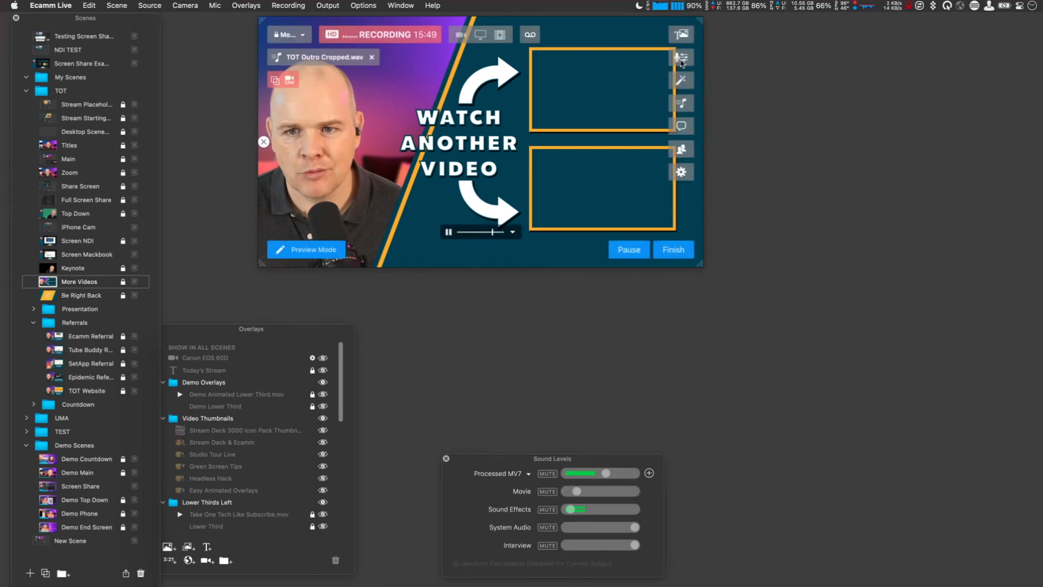
{"action": "left_click", "coordinate": [688, 106]}
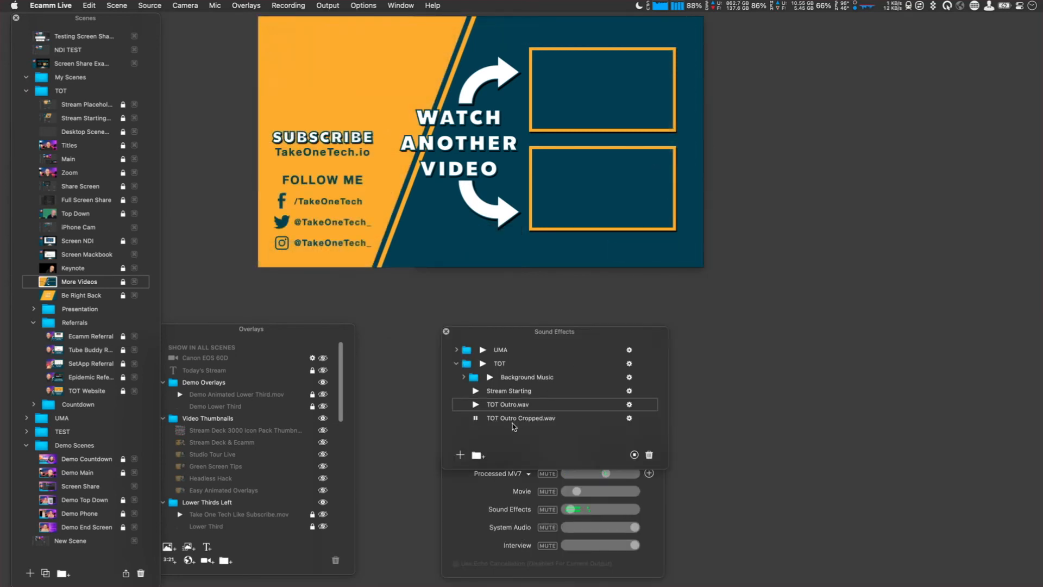
{"action": "left_click", "coordinate": [476, 419]}
{"action": "left_click_drag", "start_coordinate": [469, 328], "coordinate": [605, 270]}
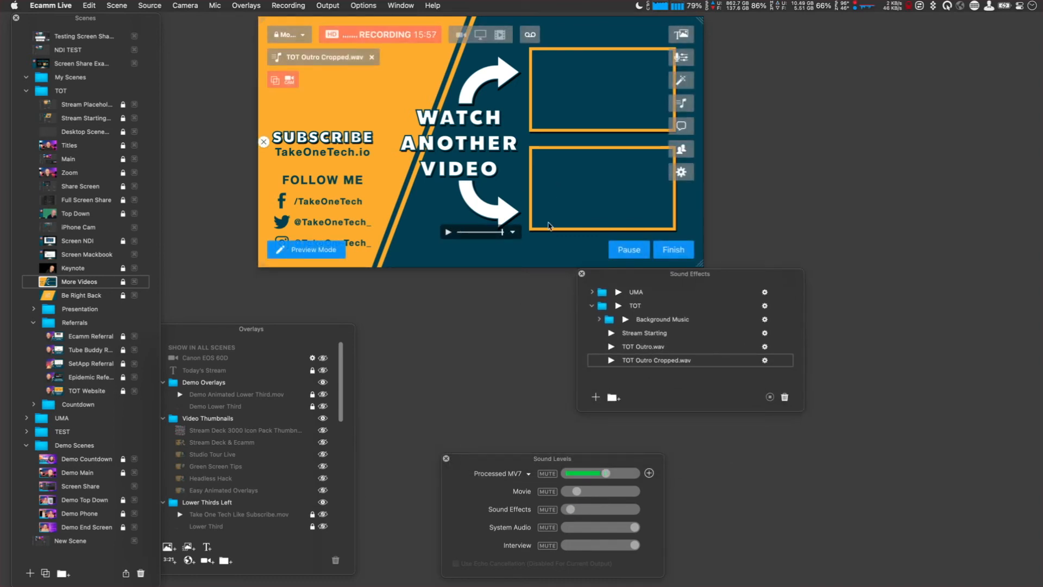
Scrub the end screen movie back, play the arrow and text animation, pause it, and rewind to the start
{"action": "left_click_drag", "start_coordinate": [502, 232], "coordinate": [471, 237]}
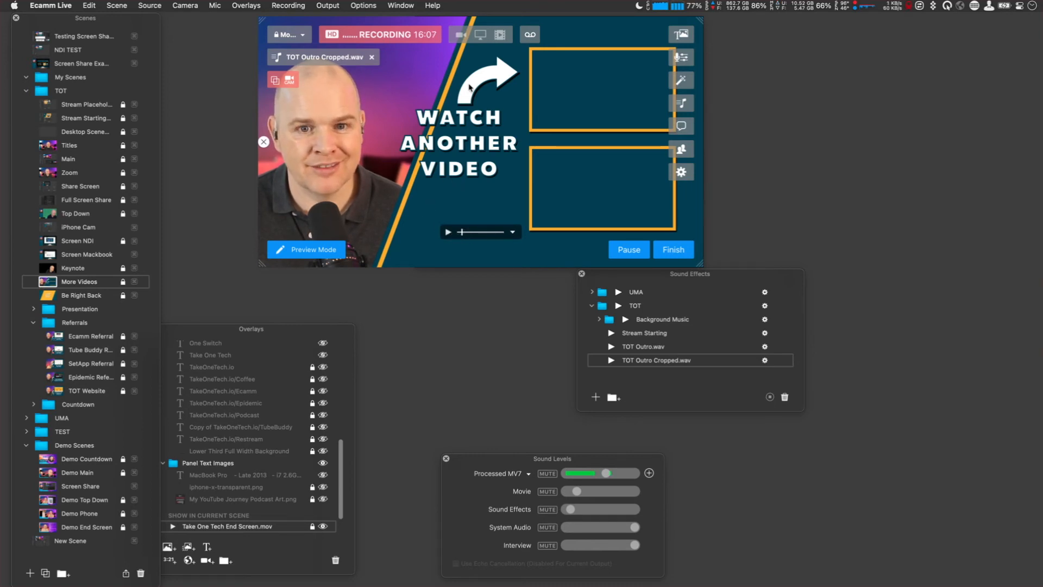
{"action": "left_click", "coordinate": [449, 233]}
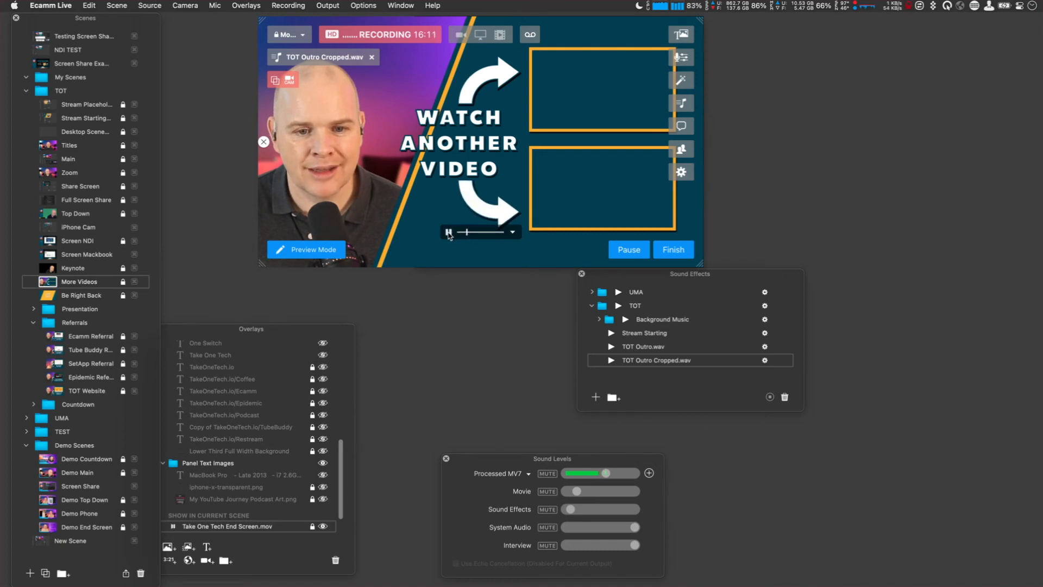
{"action": "mouse_move", "coordinate": [449, 235]}
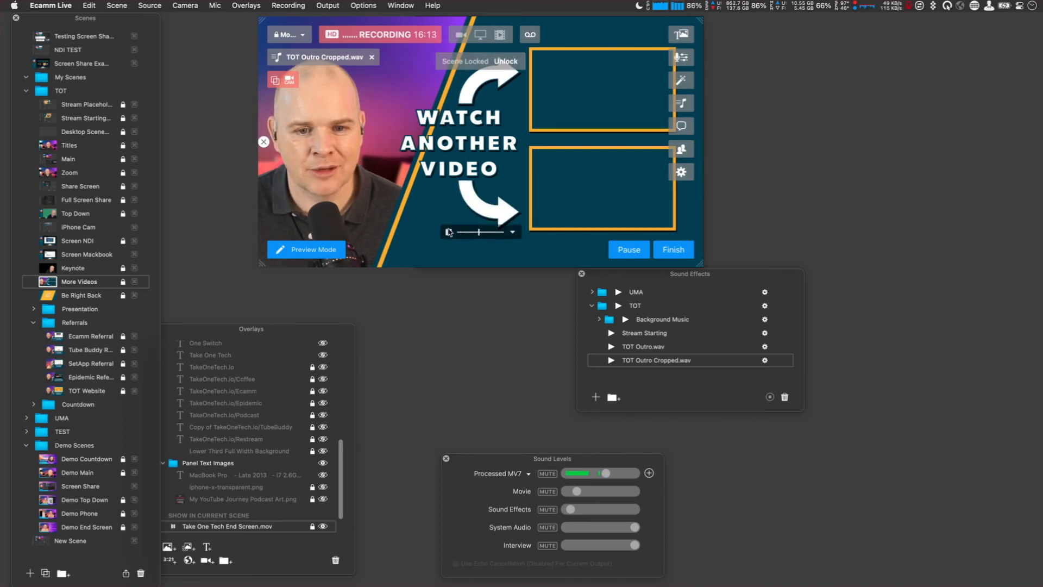
{"action": "left_click", "coordinate": [449, 232]}
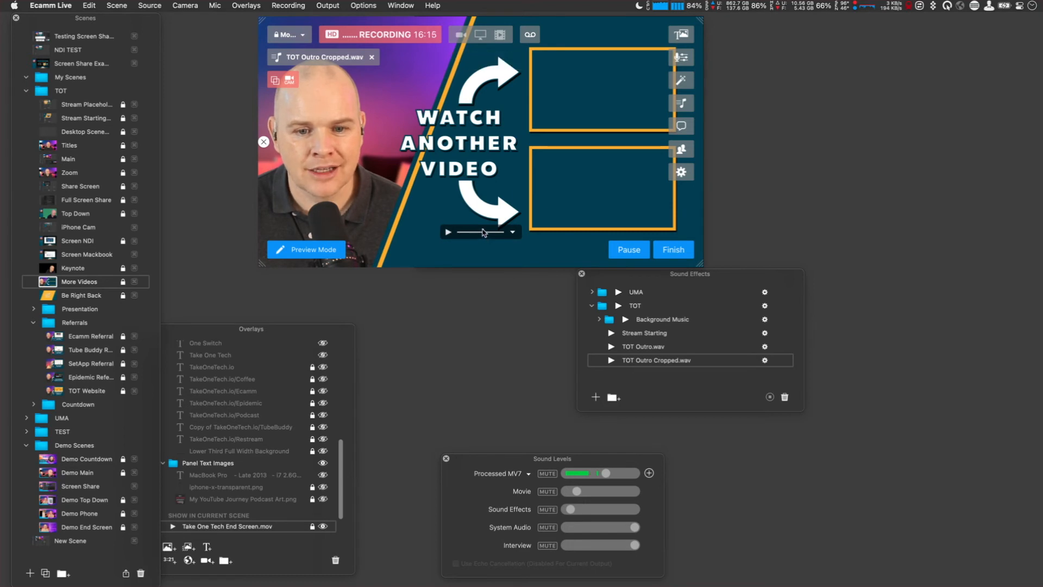
{"action": "left_click_drag", "start_coordinate": [475, 232], "coordinate": [458, 232]}
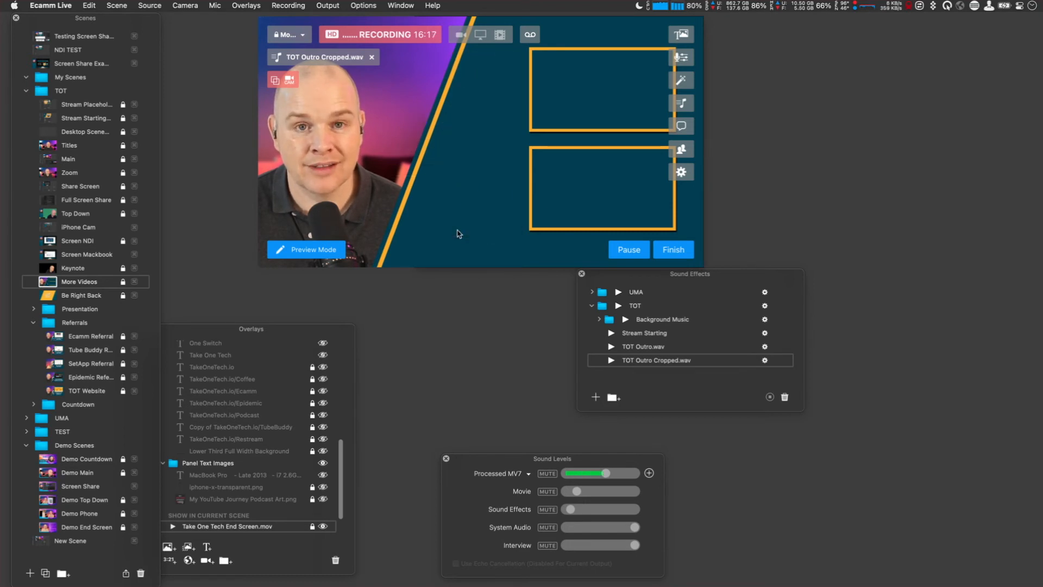
{"action": "left_click", "coordinate": [449, 234]}
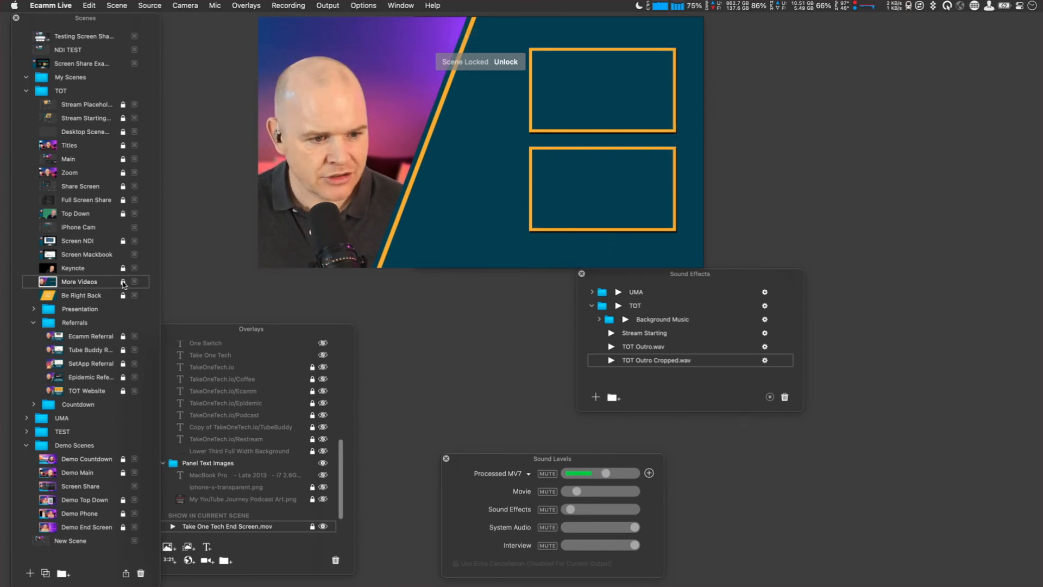
Unlock the More Videos scene and review the end screen movie's Auto-Play and When Finished options without changing them
{"action": "left_click", "coordinate": [123, 282]}
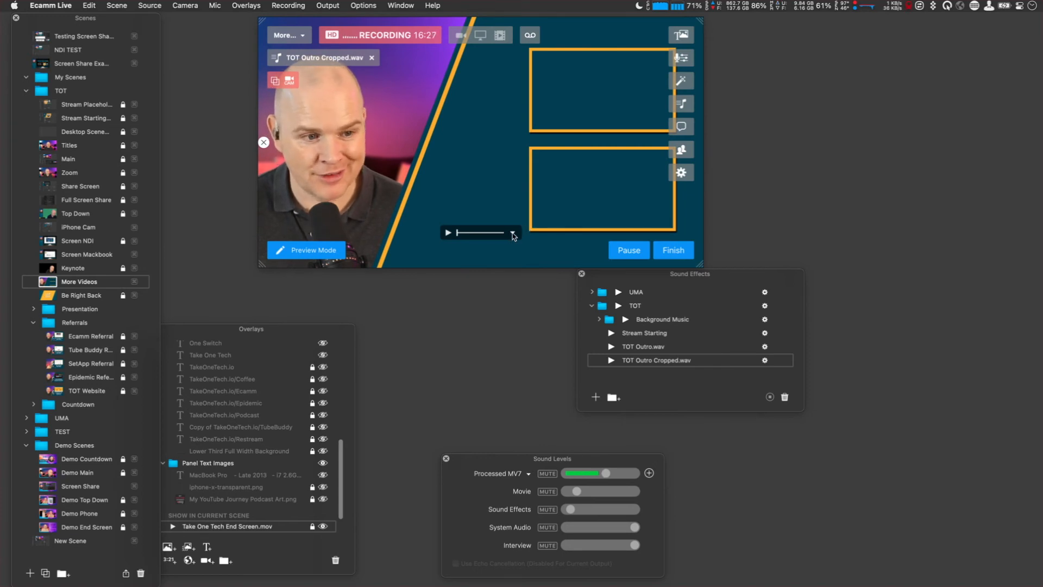
{"action": "left_click", "coordinate": [513, 233]}
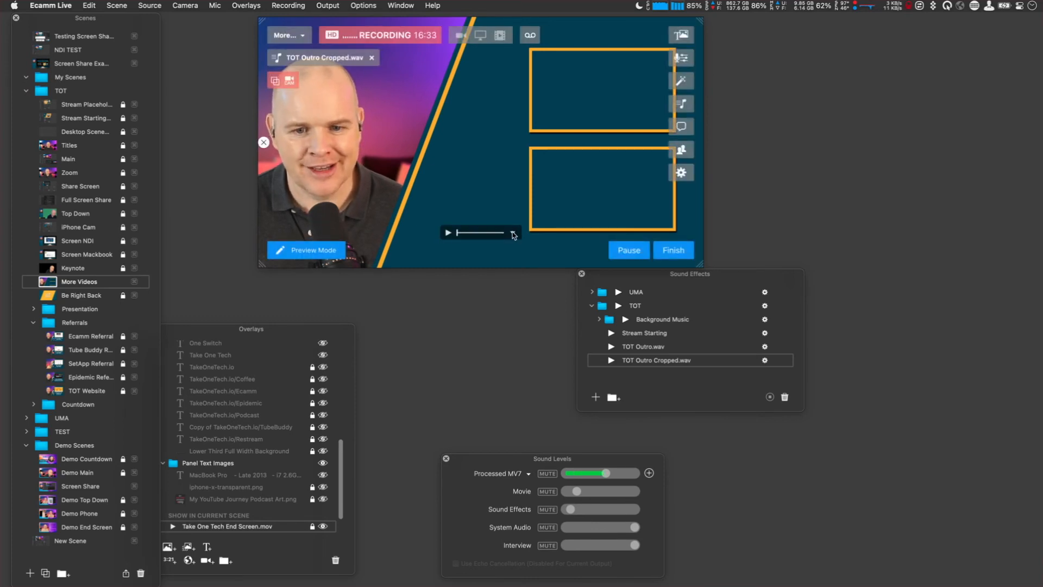
{"action": "left_click", "coordinate": [513, 233]}
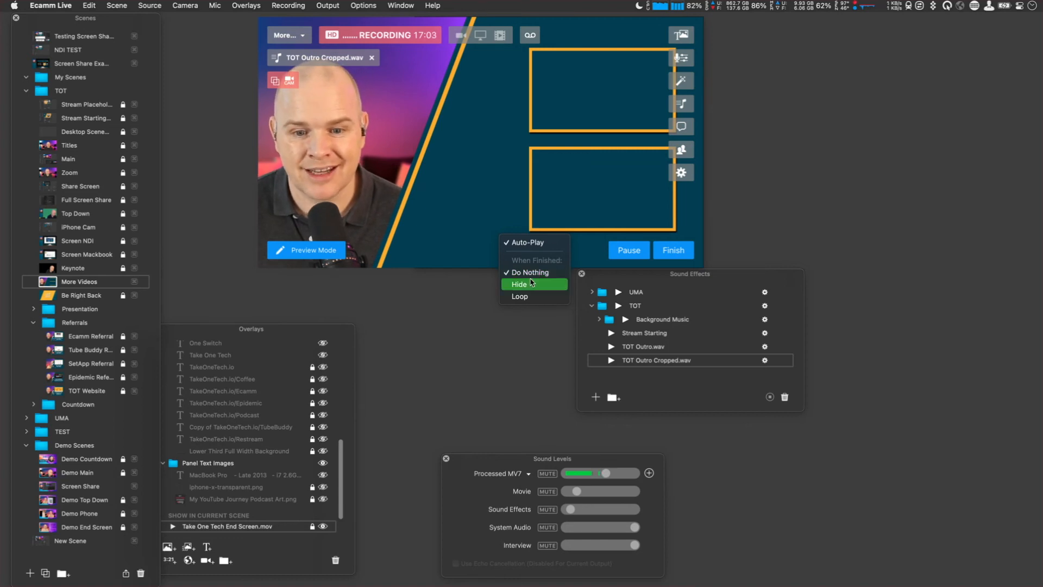
{"action": "left_click", "coordinate": [491, 244]}
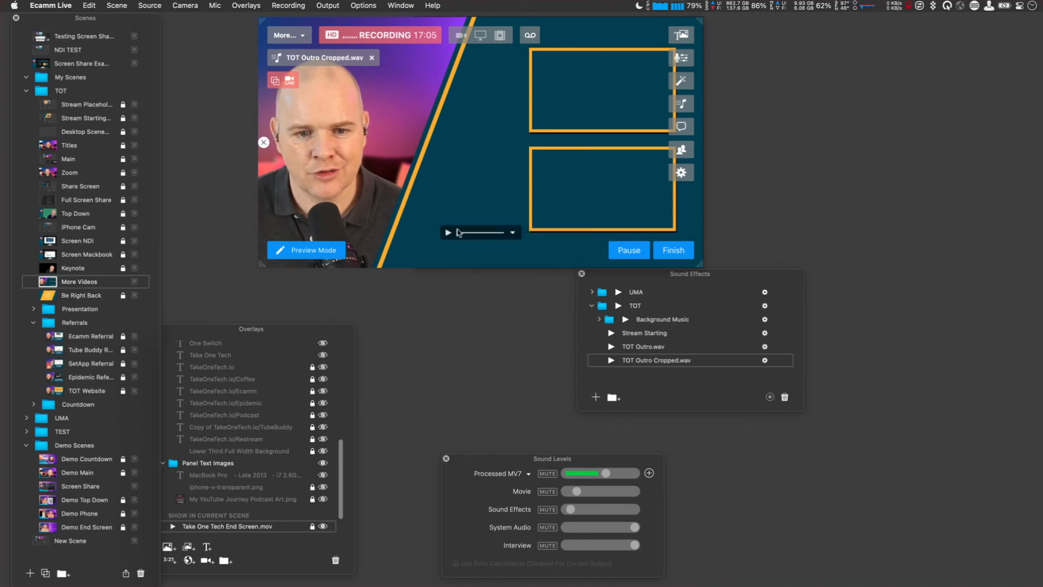
Preview the end screen movie from near its end and stop the TOT Outro Cropped.wav sound
{"action": "left_click_drag", "start_coordinate": [458, 234], "coordinate": [512, 234]}
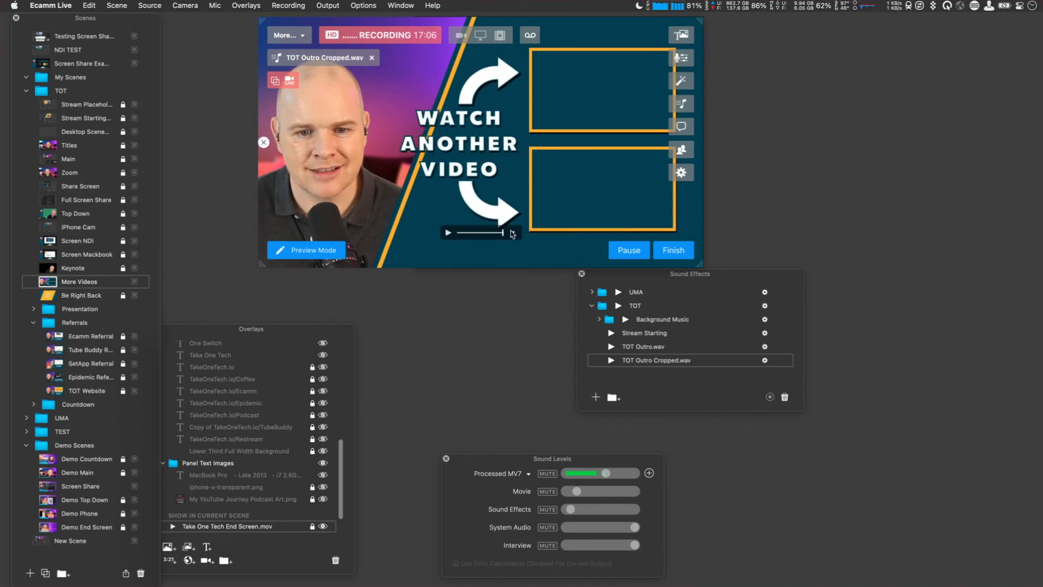
{"action": "left_click", "coordinate": [448, 233]}
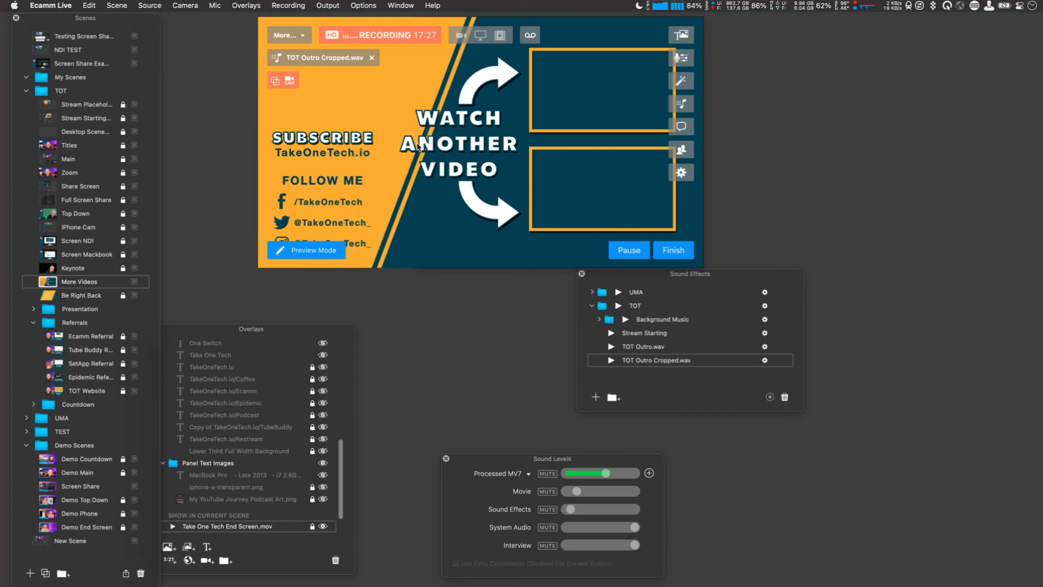
{"action": "mouse_move", "coordinate": [419, 147]}
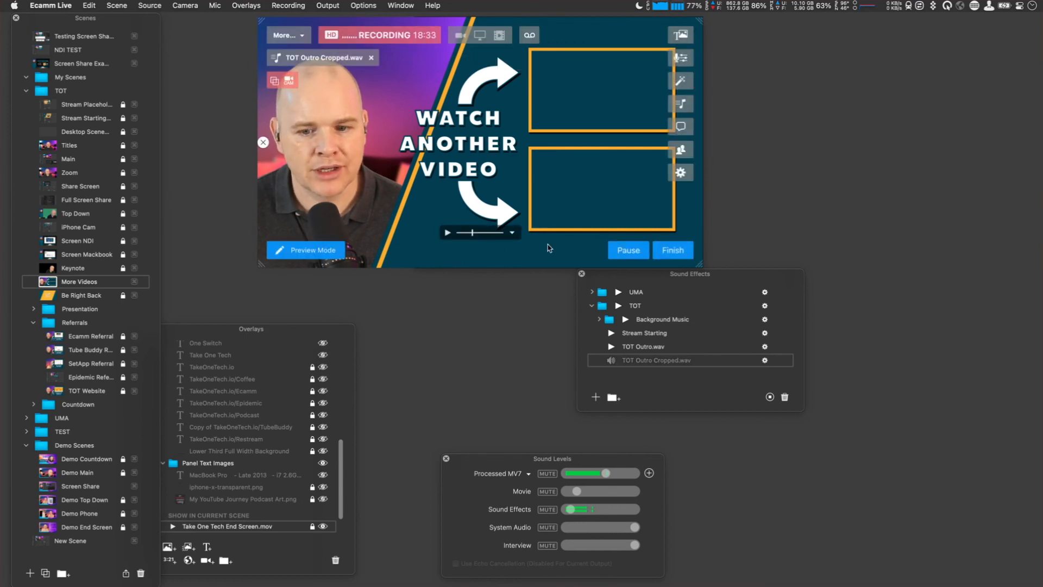
{"action": "left_click", "coordinate": [611, 361]}
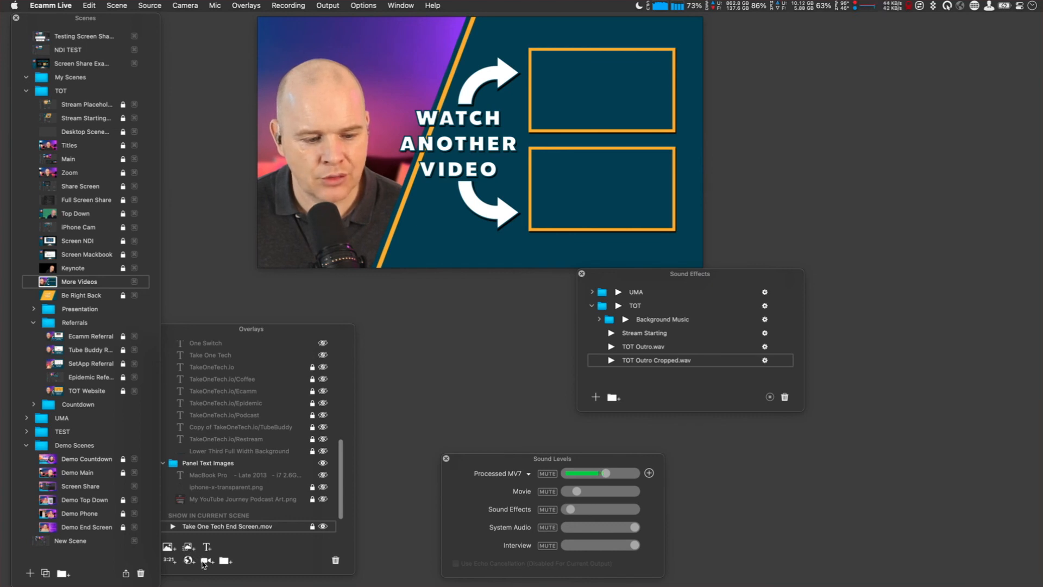
Rearrange the Overlays and Sound Effects windows and open the TOT Outro.wav settings containing the Add To Scene option
{"action": "left_click_drag", "start_coordinate": [279, 333], "coordinate": [285, 331]}
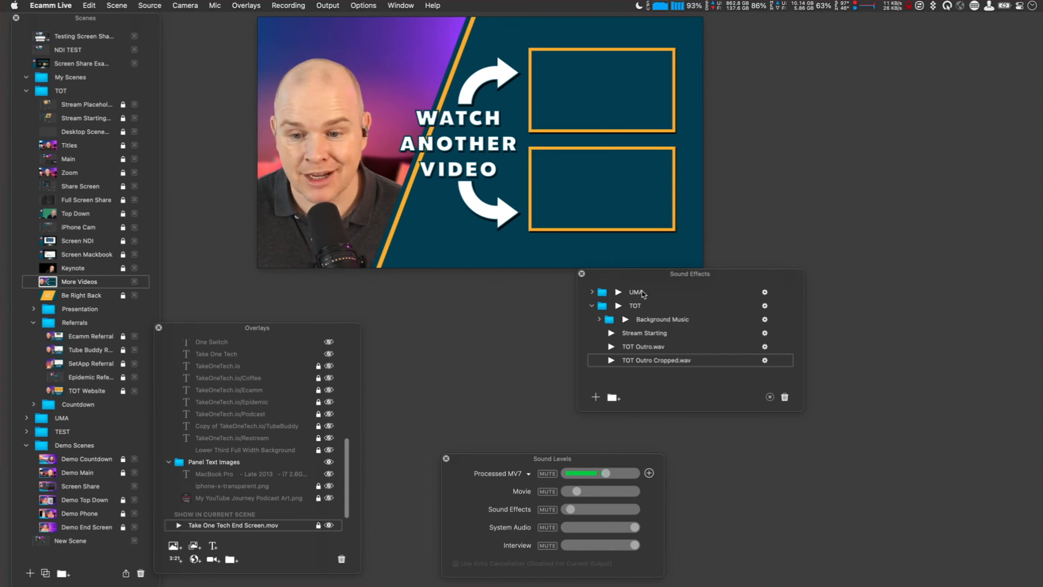
{"action": "left_click_drag", "start_coordinate": [644, 273], "coordinate": [513, 293]}
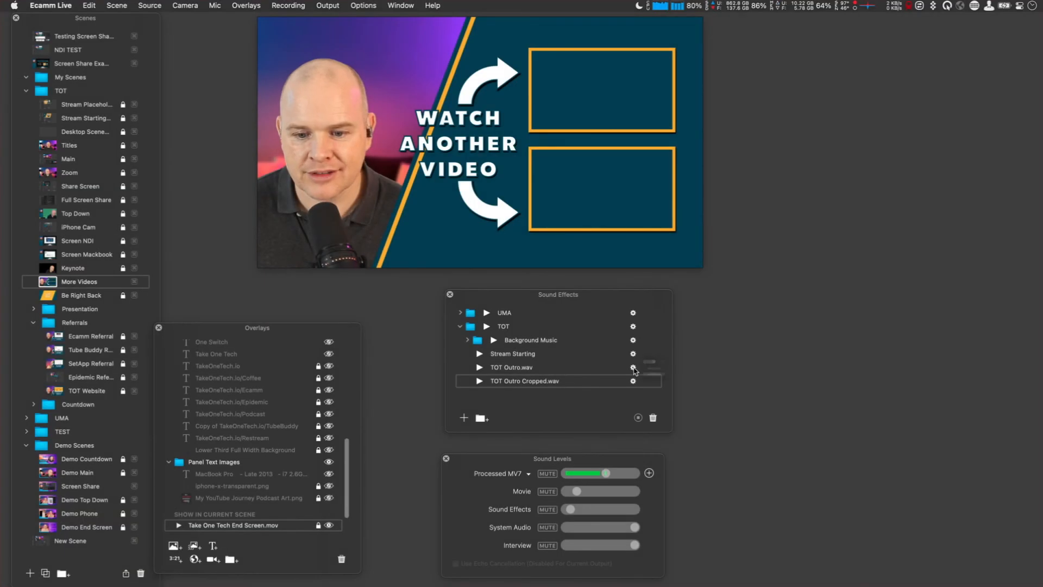
{"action": "left_click", "coordinate": [679, 387]}
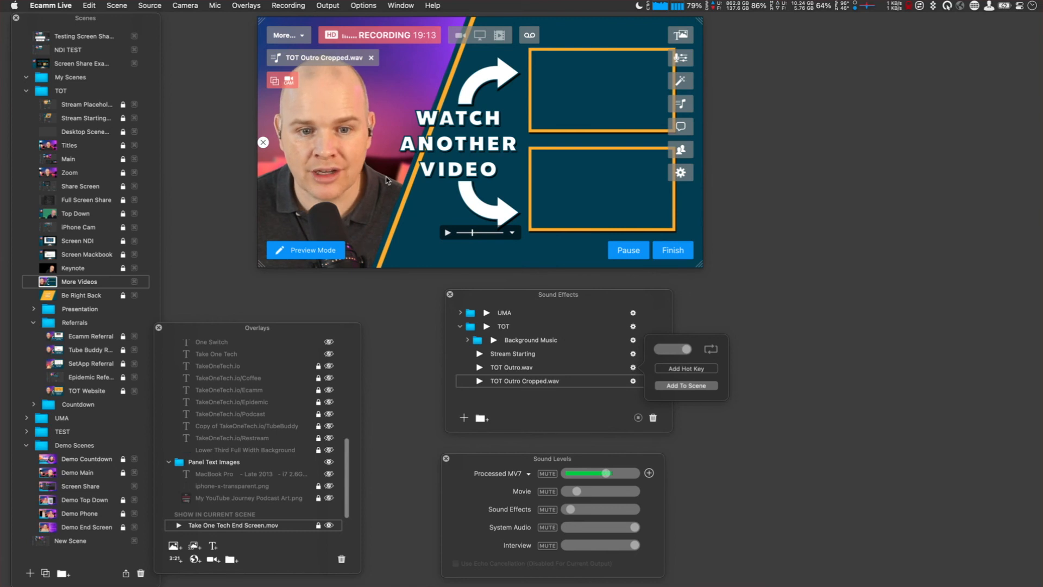
{"action": "left_click", "coordinate": [387, 179]}
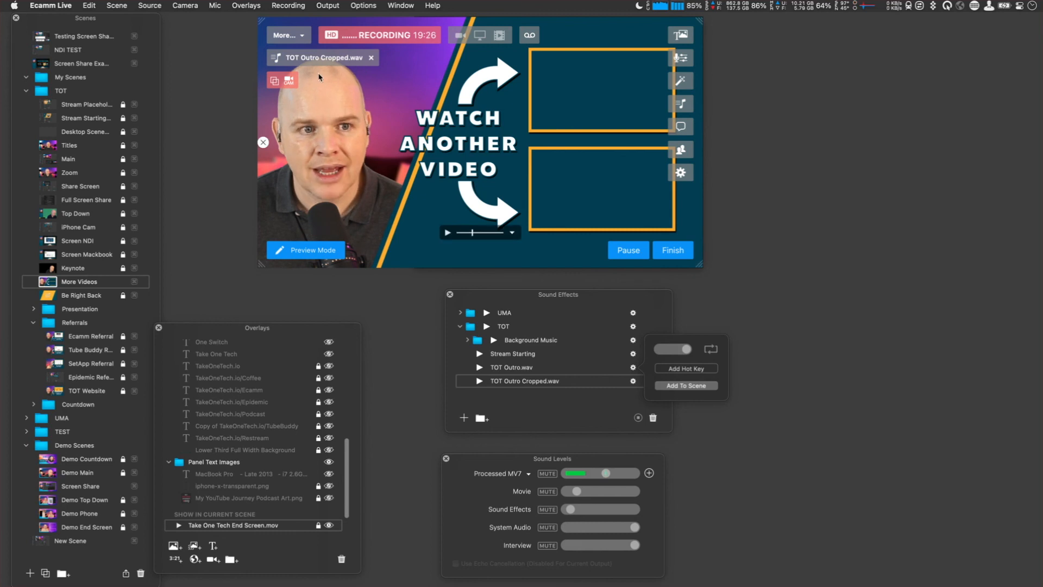
{"action": "left_click", "coordinate": [367, 196]}
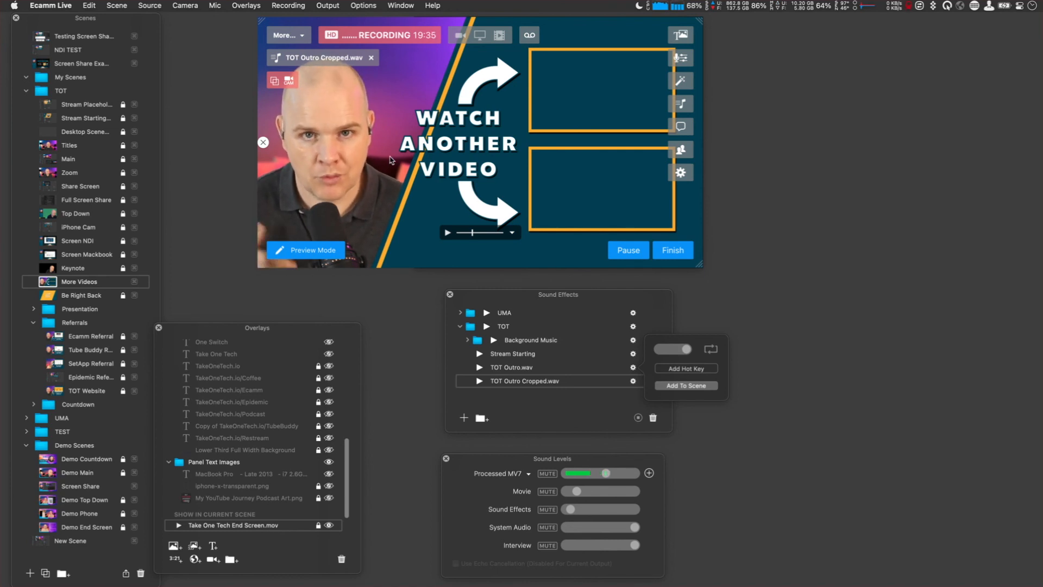
Return to the Main scene, trigger More Videos to preview the end screen with its outro music, and switch back to Main
{"action": "key", "text": "super+2"}
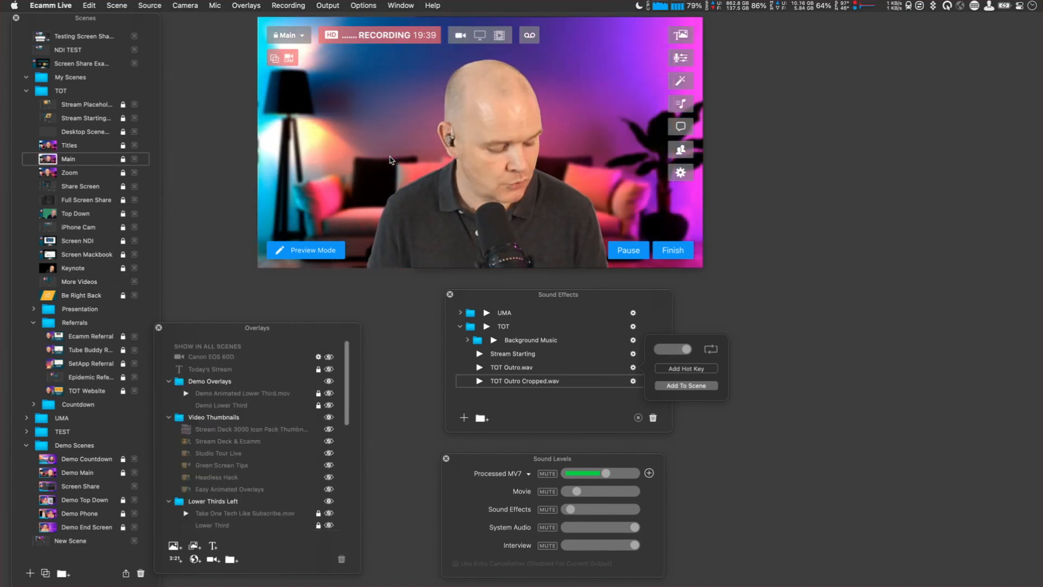
{"action": "key", "text": "super+1"}
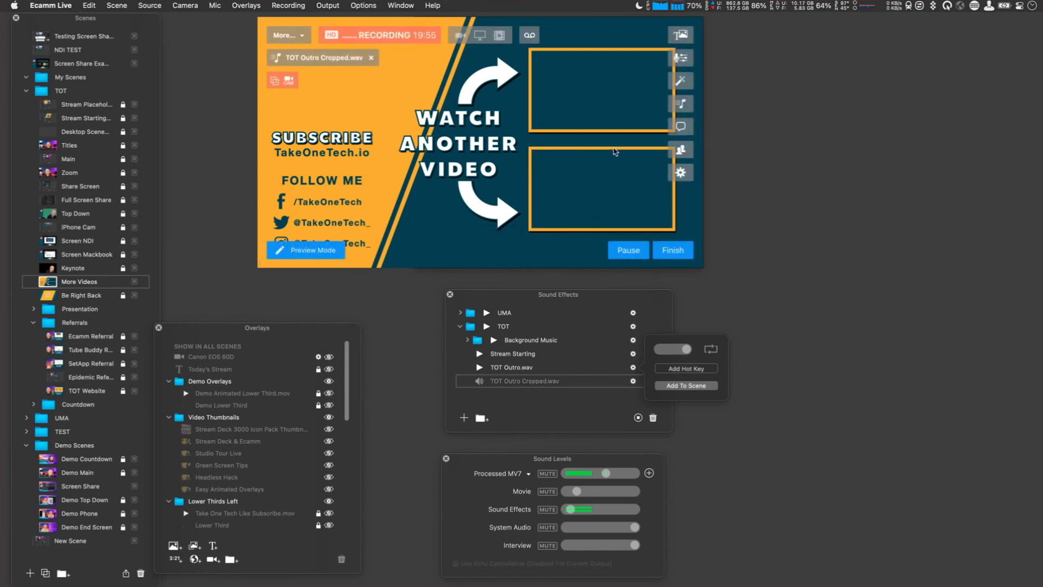
{"action": "key", "text": "super+2"}
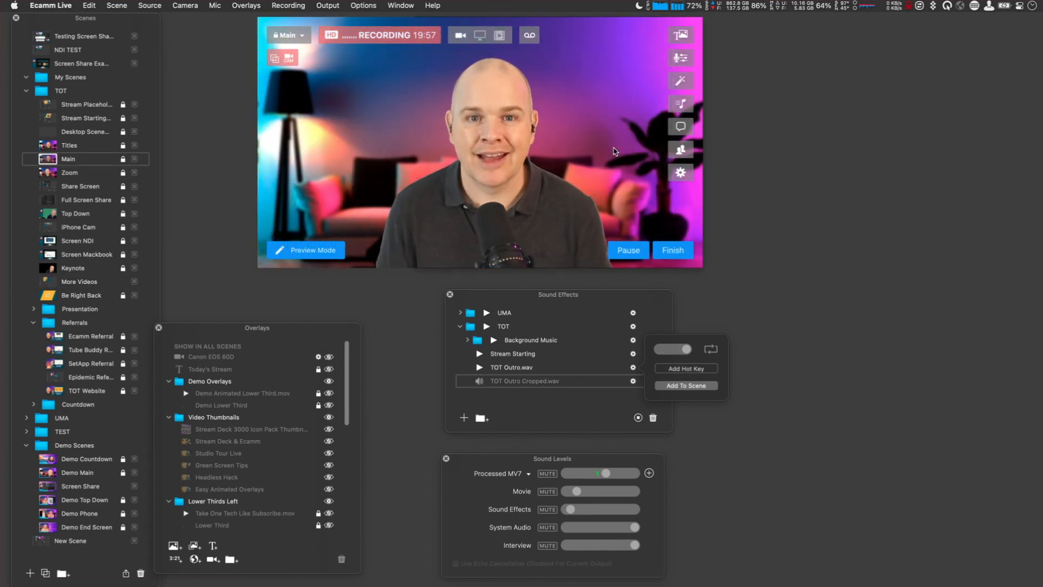